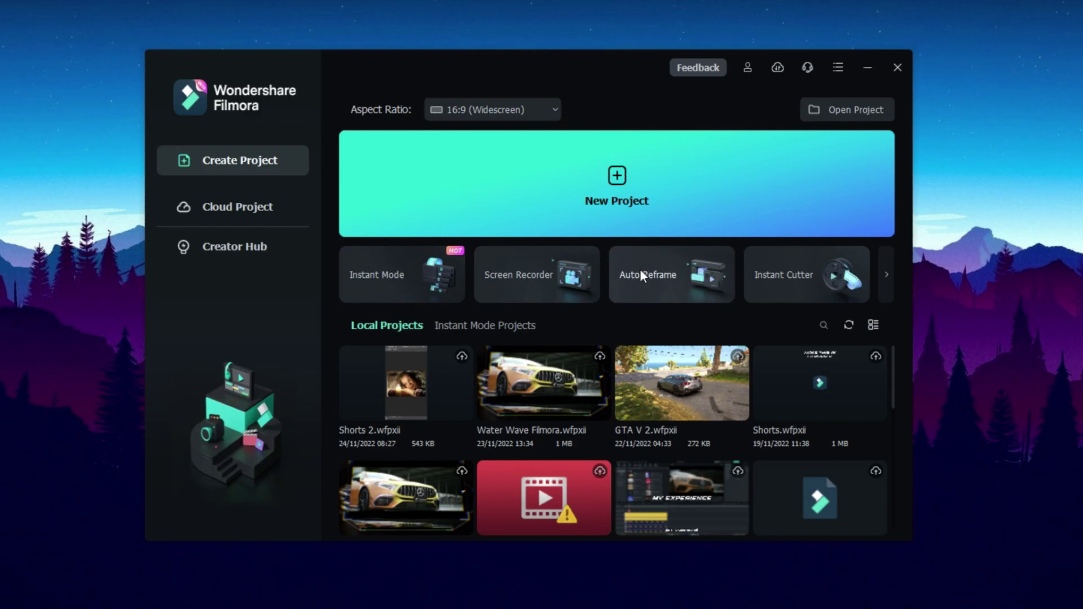
Step: Page through the quick-start feature cards and return to the first set
left_click(889, 271)
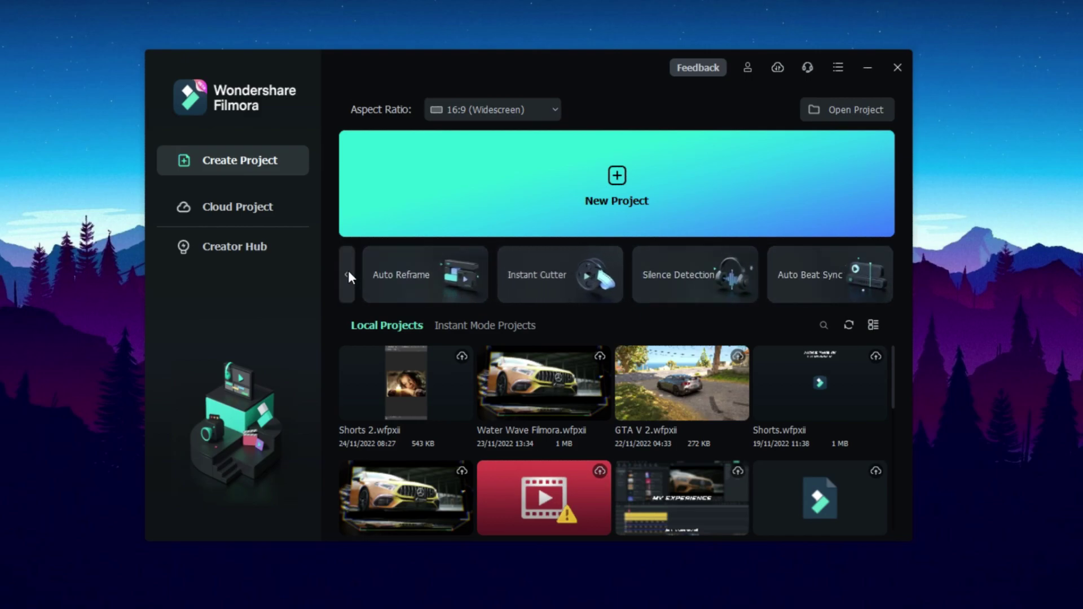
left_click(347, 275)
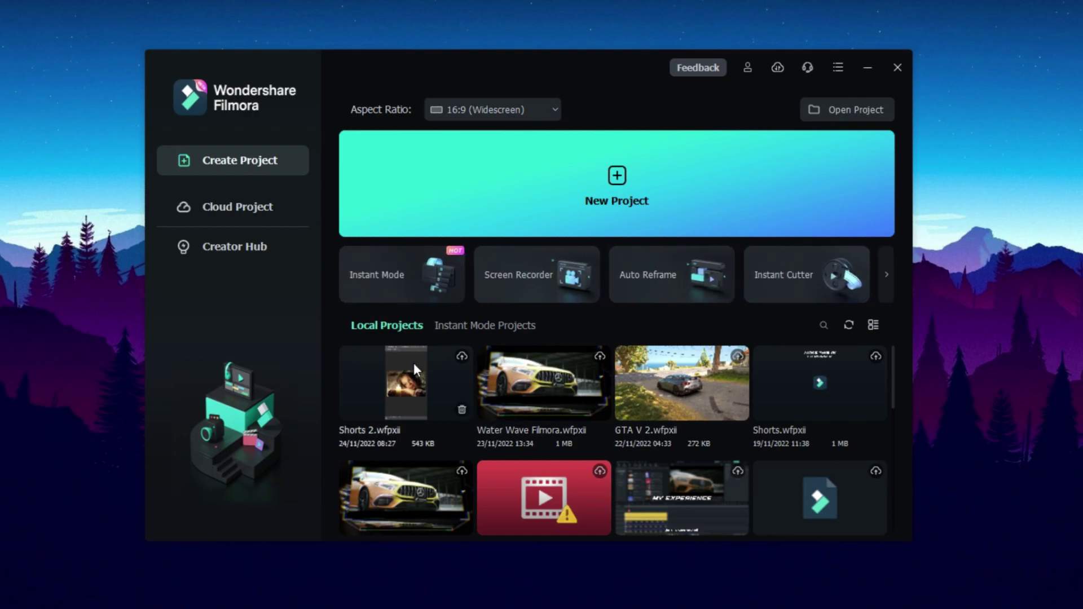
scroll(540, 364, "down", 3)
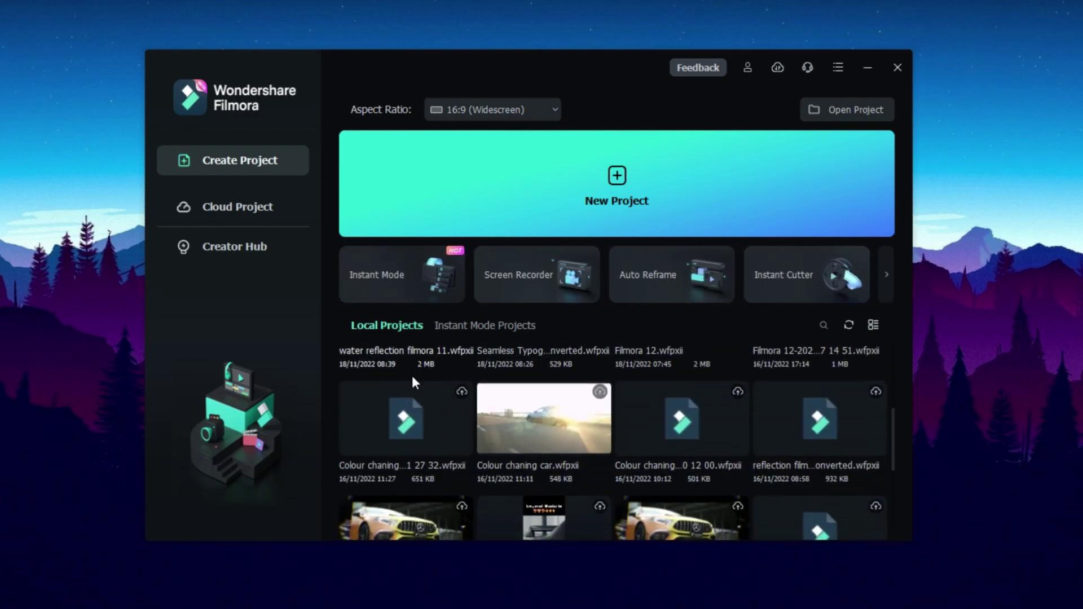
scroll(646, 377, "down", 5)
scroll(660, 417, "up", 6)
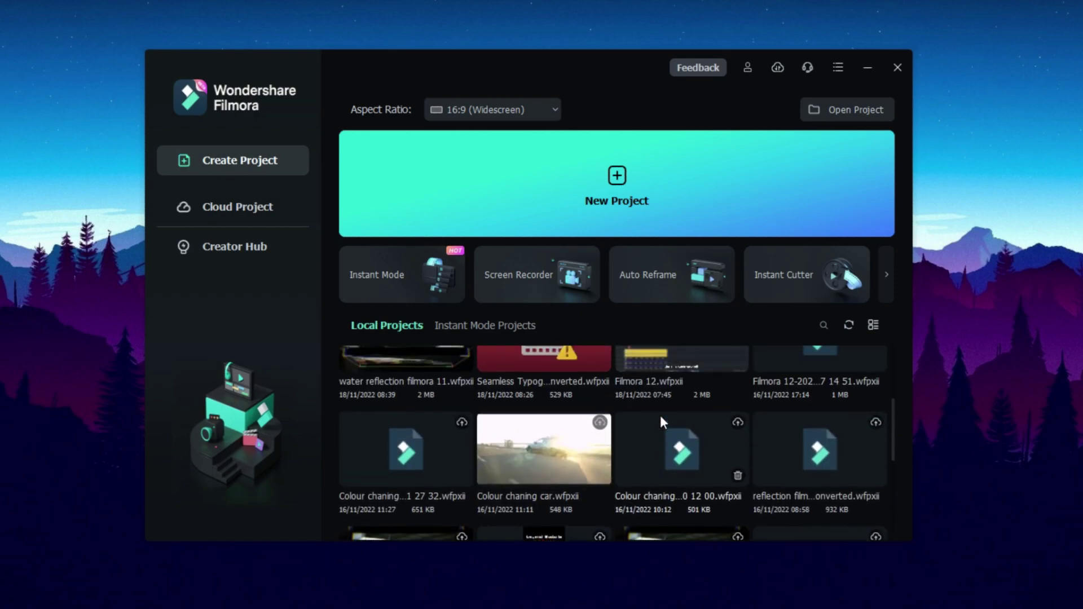
scroll(660, 415, "up", 3)
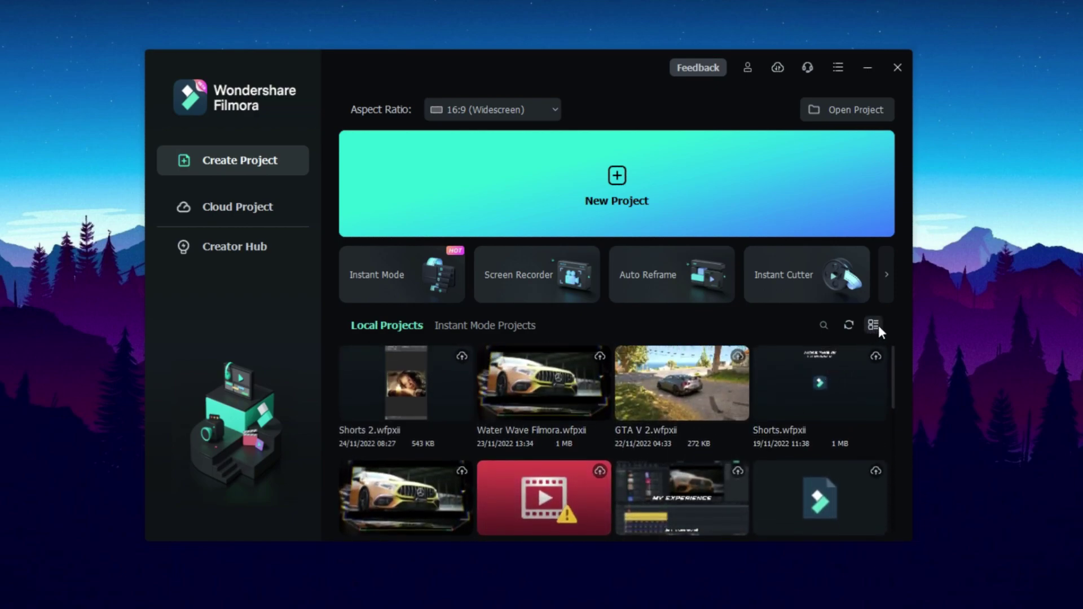
Step: Show local projects as a dated list, then switch back to thumbnails
left_click(873, 325)
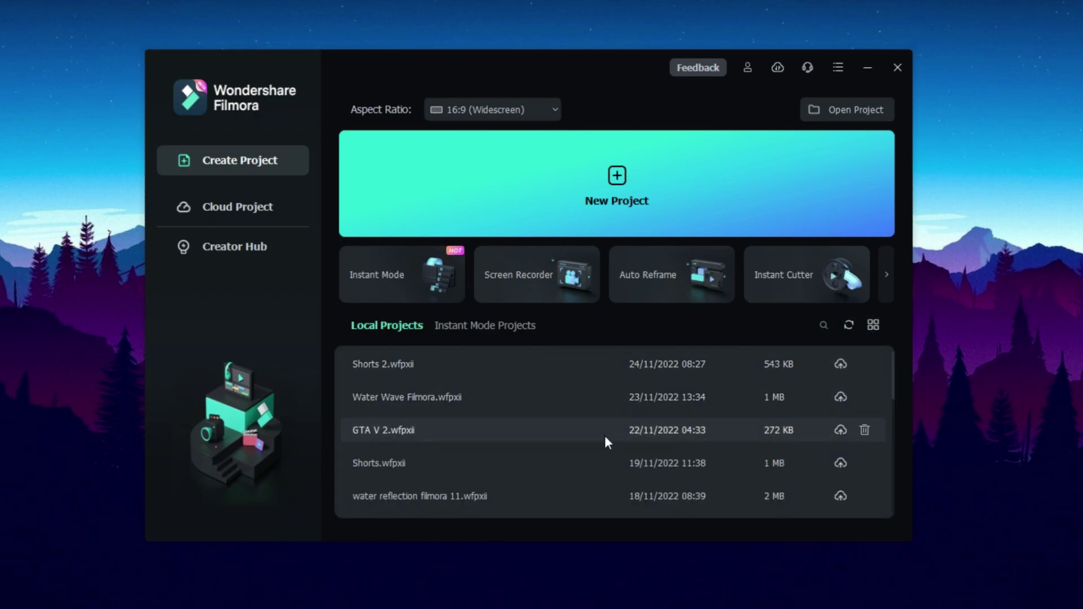
scroll(604, 435, "down", 8)
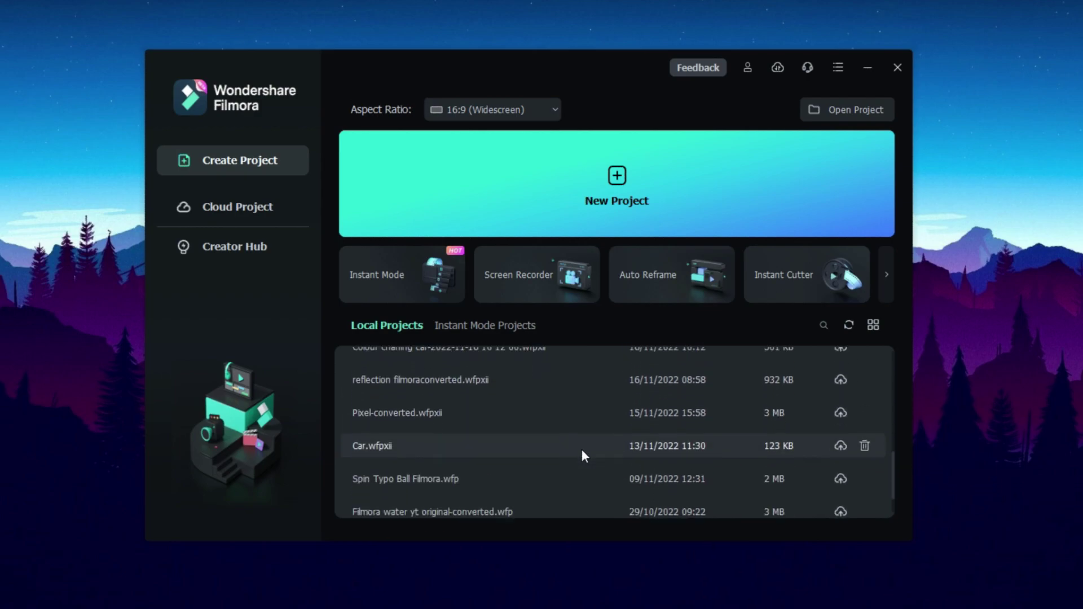
scroll(681, 446, "down", 1)
scroll(678, 441, "up", 8)
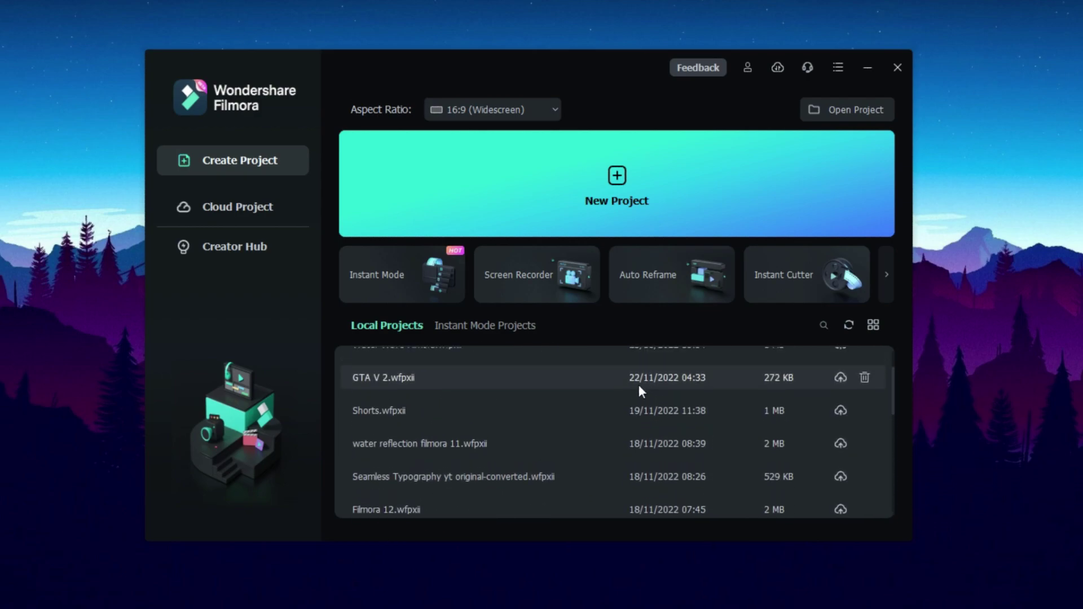
scroll(638, 384, "up", 2)
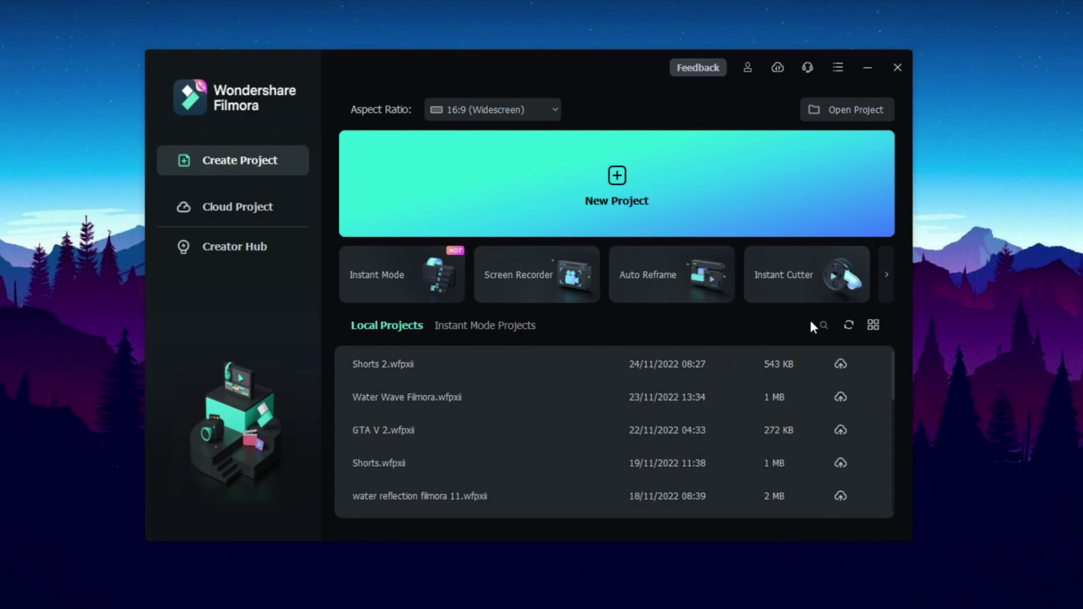
left_click(873, 326)
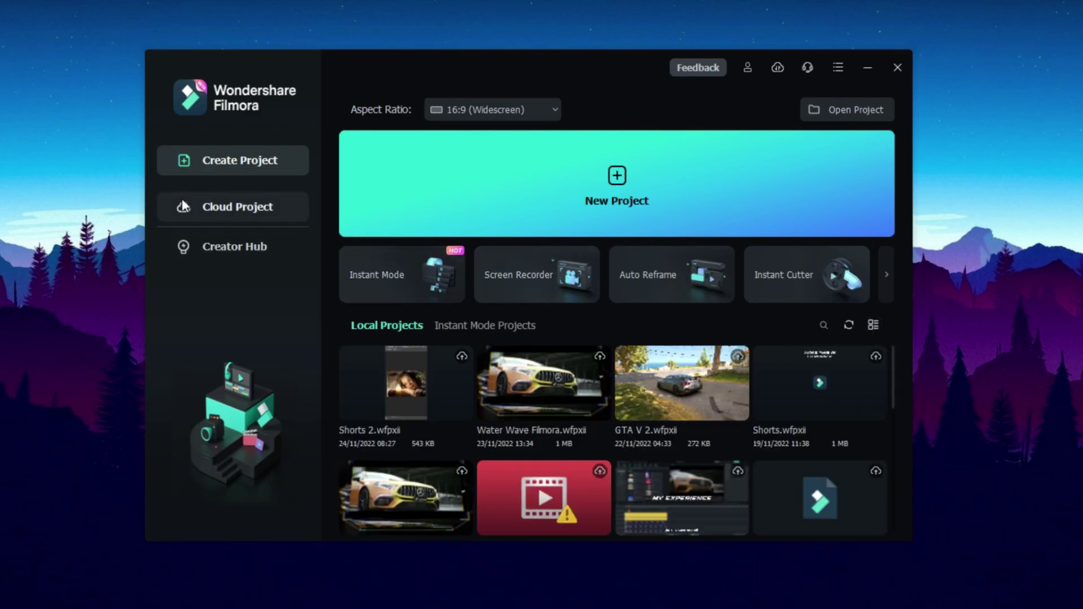
Step: Visit Cloud Project, go back to Create Project, and start a New Project
left_click(233, 205)
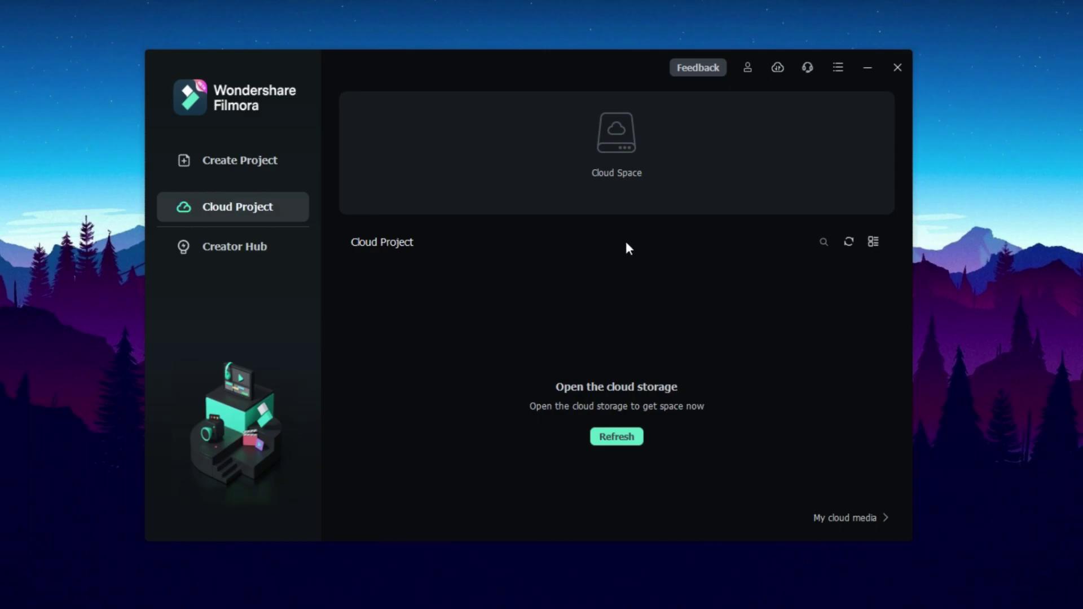
left_click(229, 162)
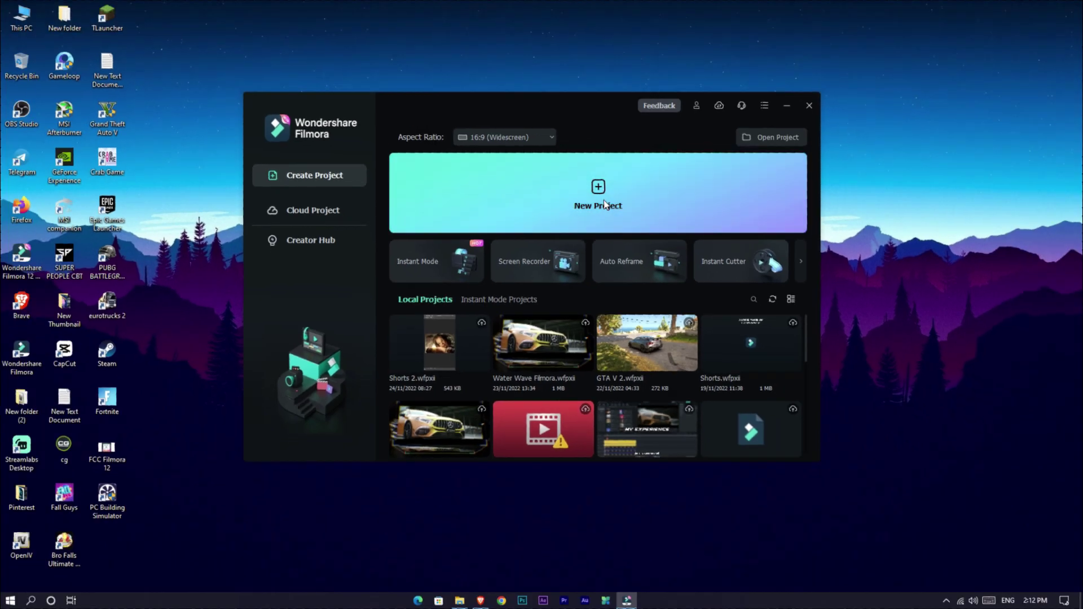
left_click(604, 201)
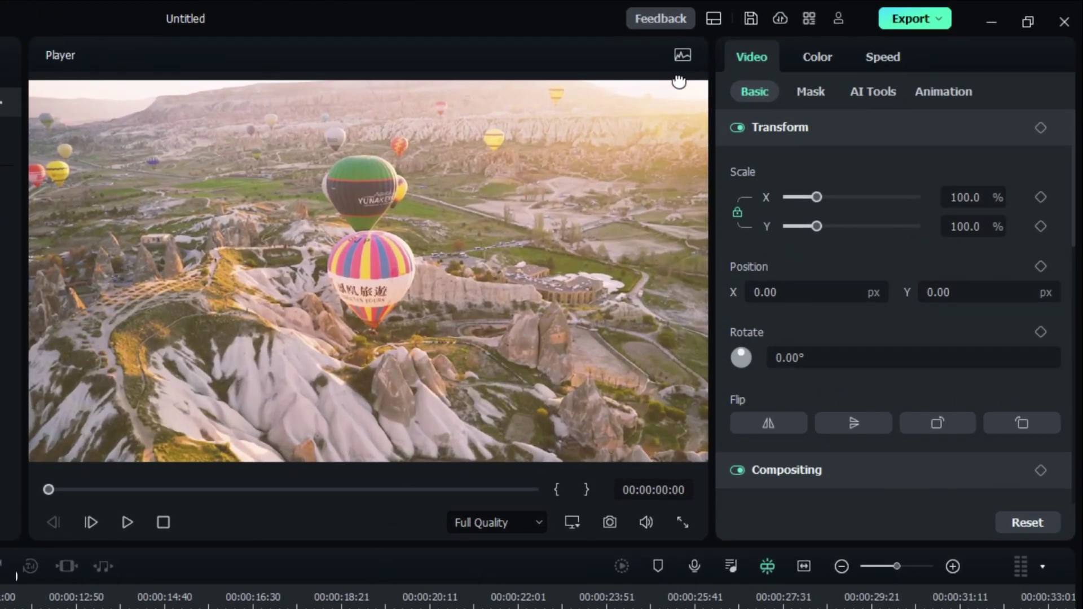
Step: Try the Organize and Short Video workspace layouts
left_click(713, 20)
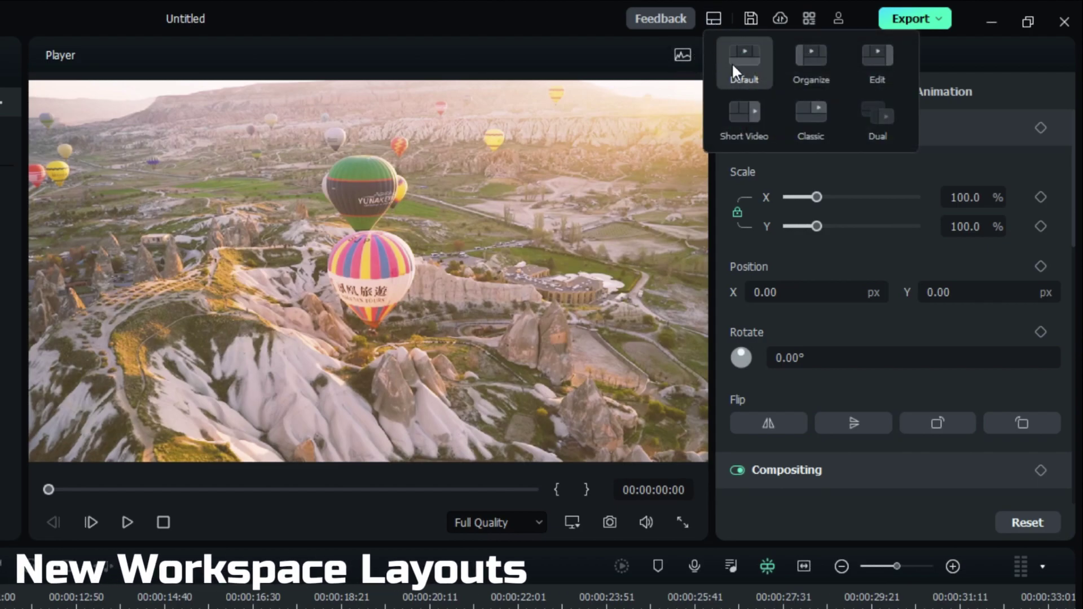
left_click(807, 58)
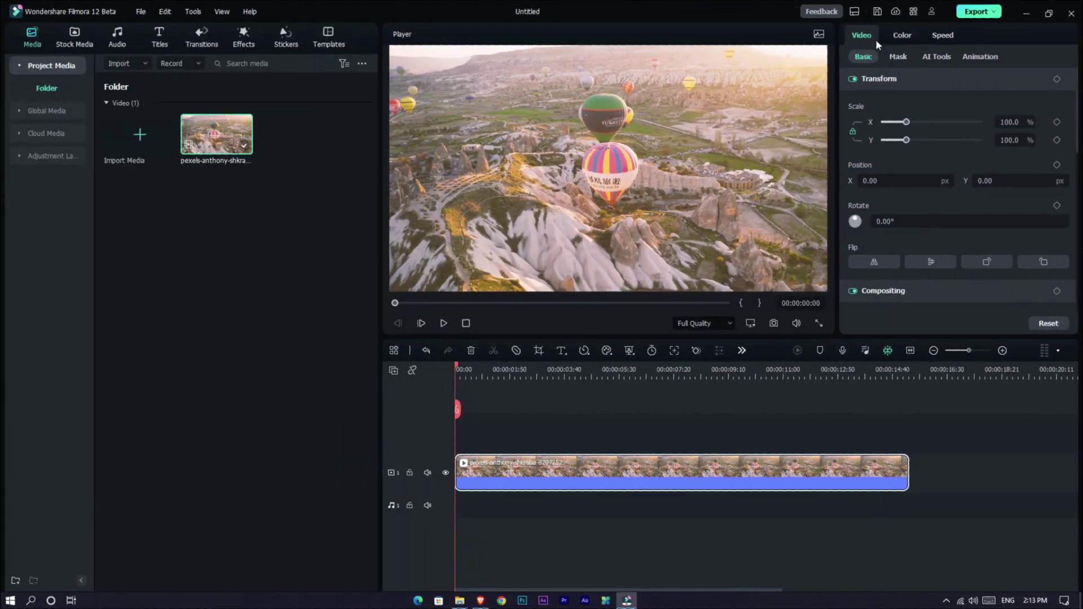
left_click(875, 13)
left_click(946, 38)
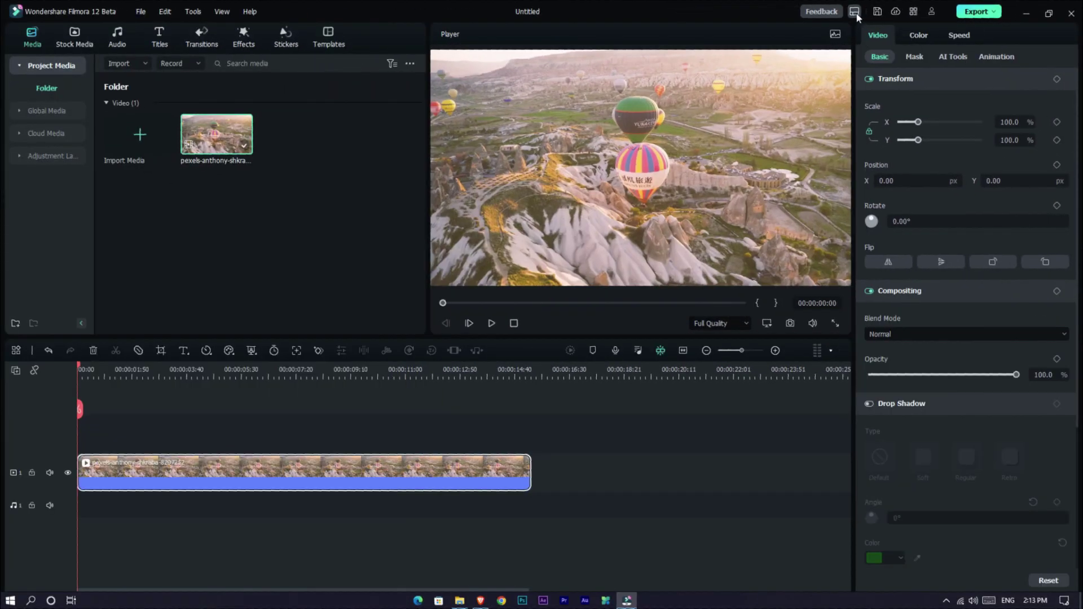
left_click(855, 14)
left_click(872, 73)
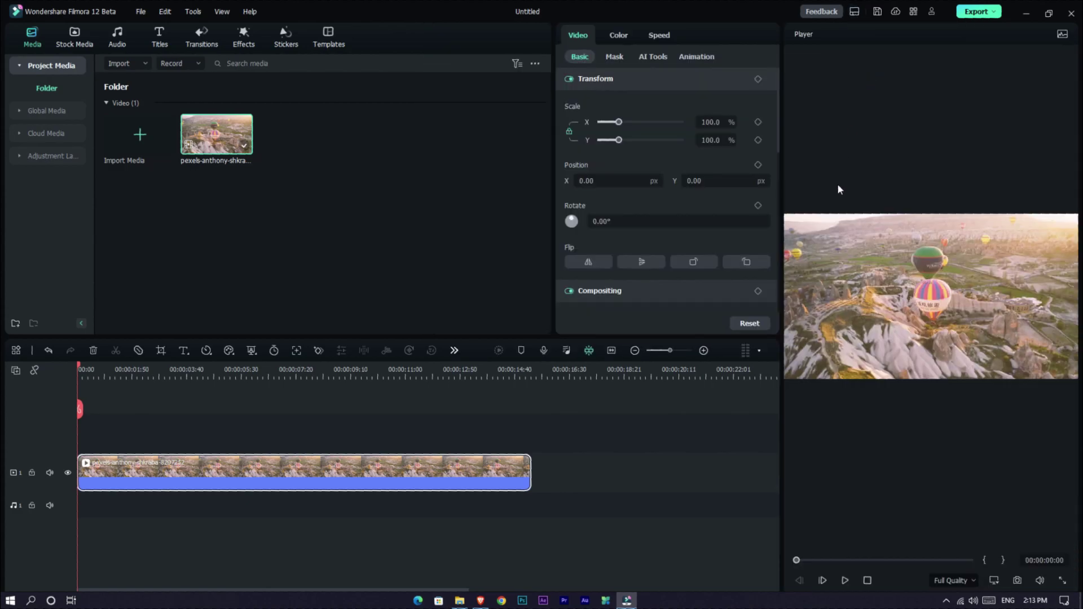
Step: Try the Classic layout, then return the workspace to Default
left_click(854, 14)
left_click(914, 73)
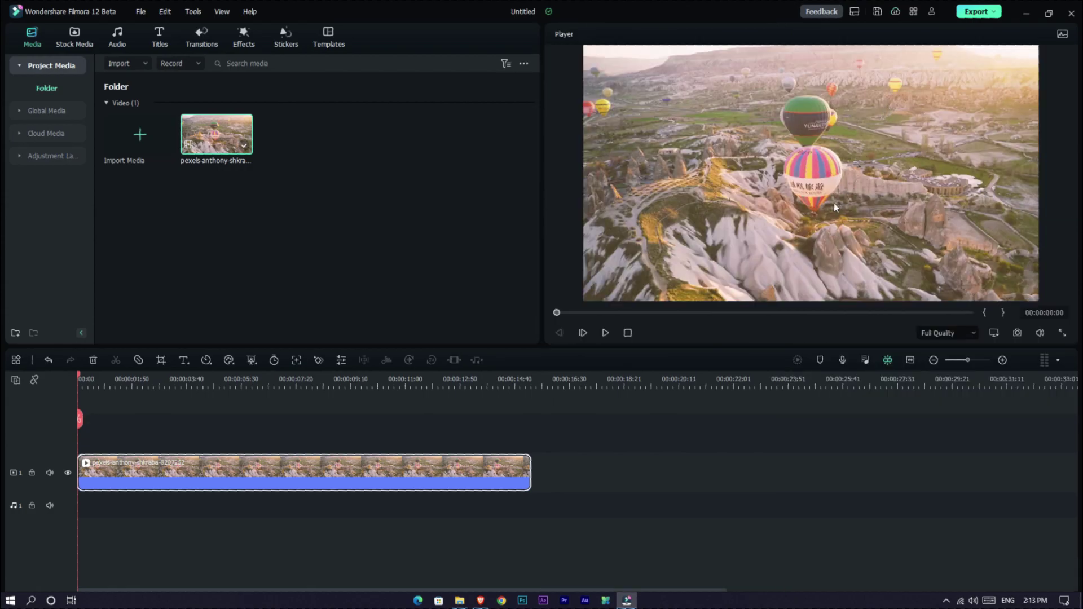
left_click(853, 15)
left_click(874, 40)
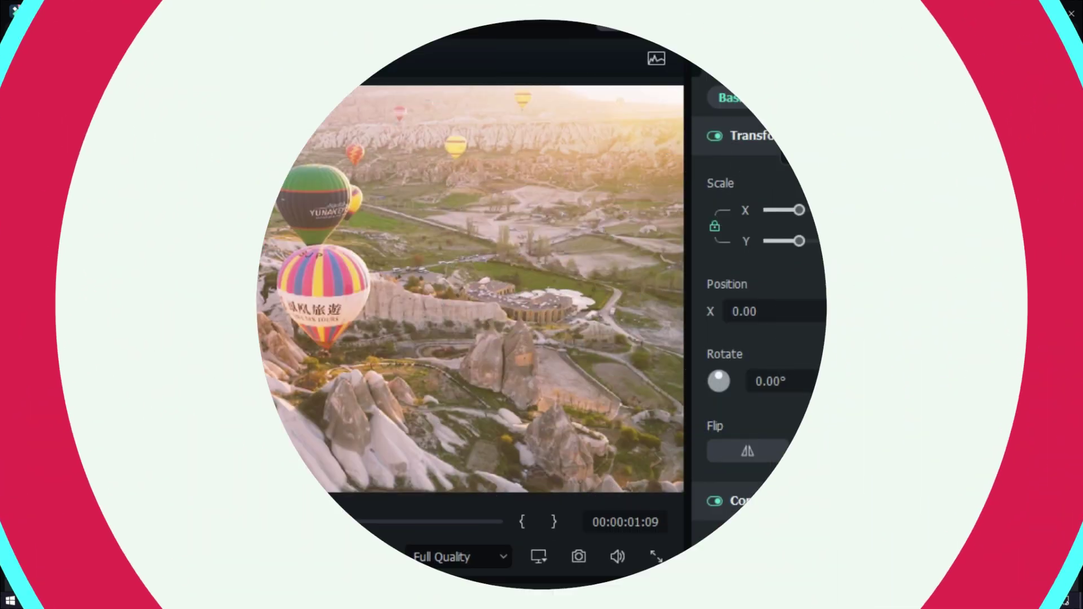
Step: Open Keyboard Shortcuts and browse the Edit and Tools shortcut sections
left_click(913, 11)
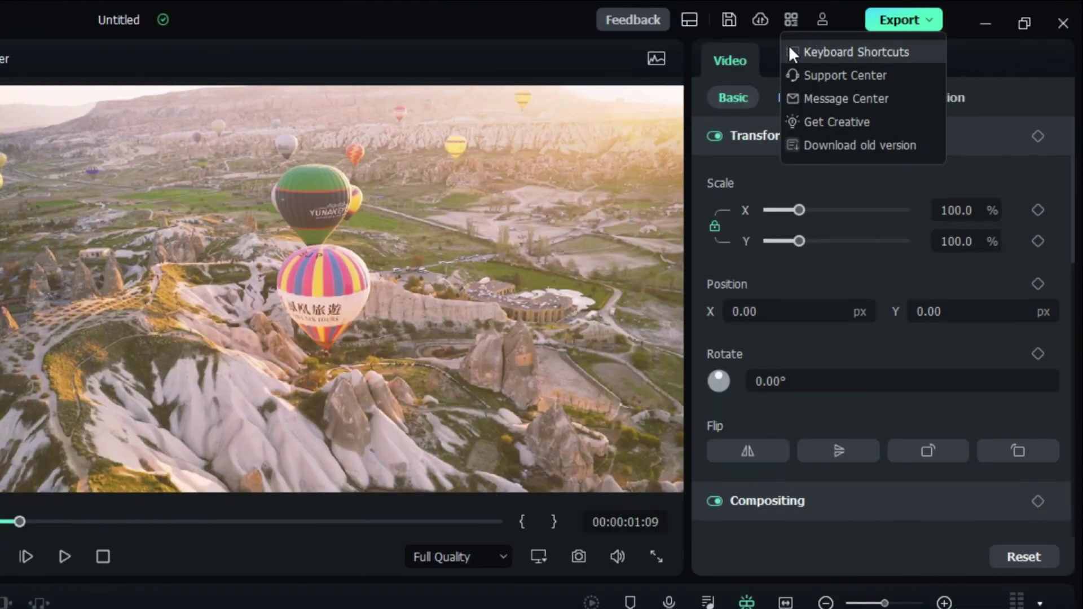
left_click(909, 49)
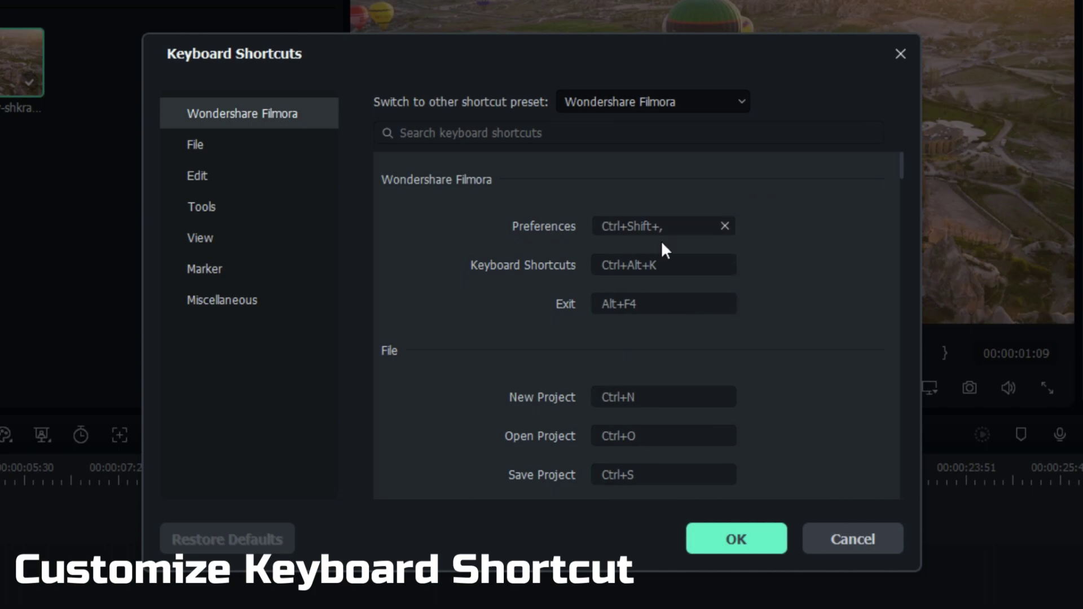
scroll(766, 276, "down", 3)
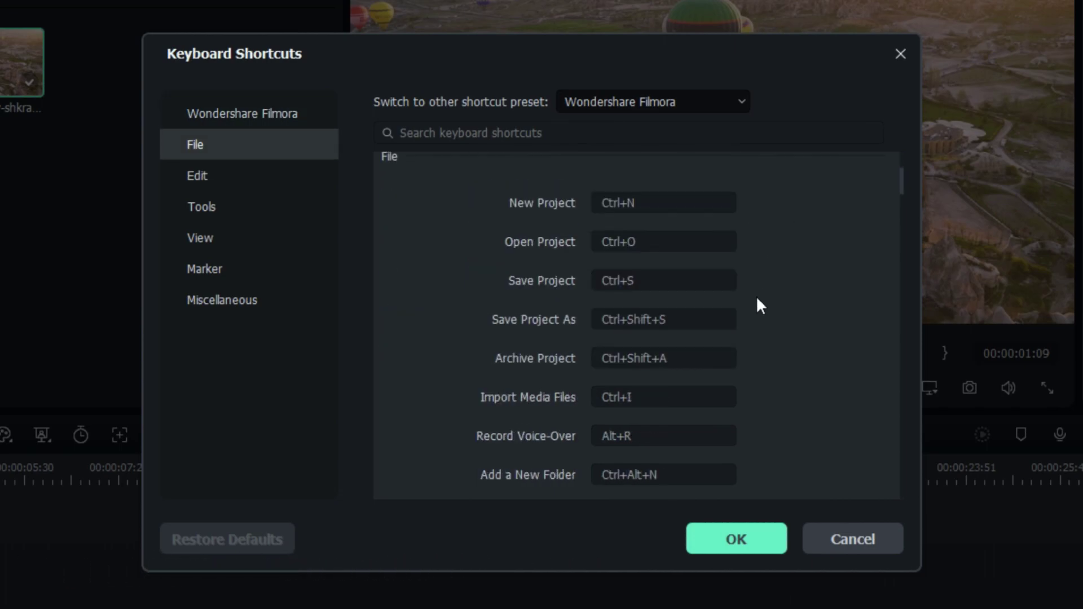
scroll(750, 311, "down", 3)
left_click(218, 181)
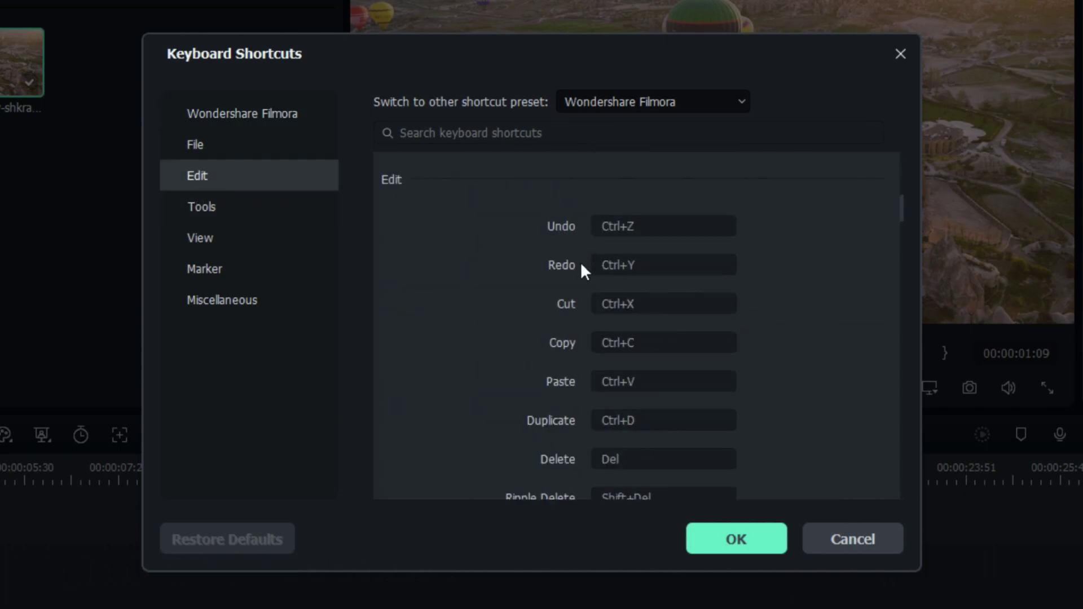
scroll(589, 311, "down", 6)
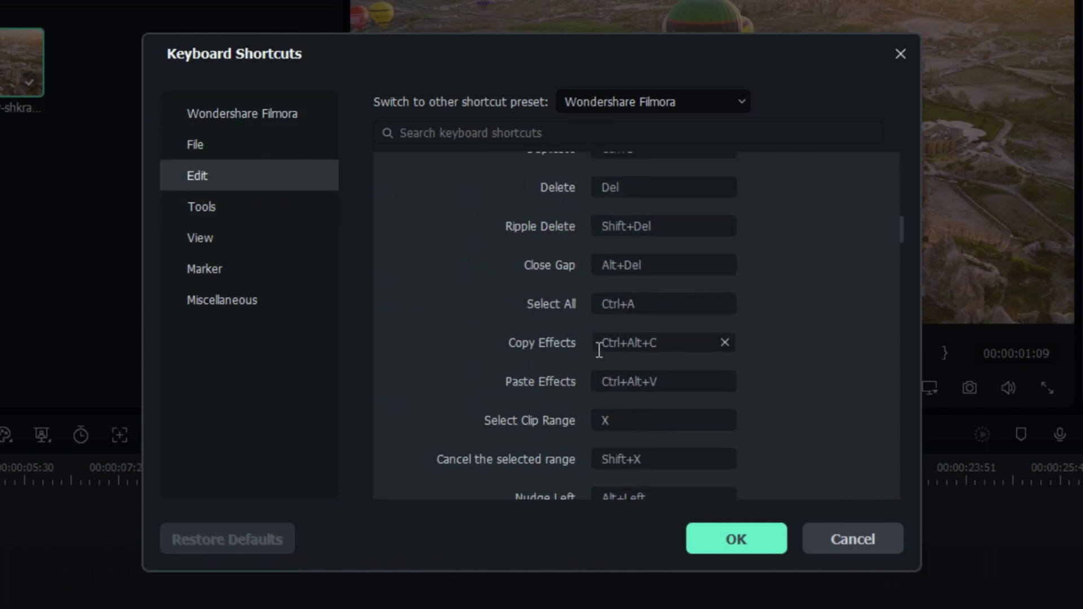
left_click(194, 218)
scroll(733, 203, "up", 15)
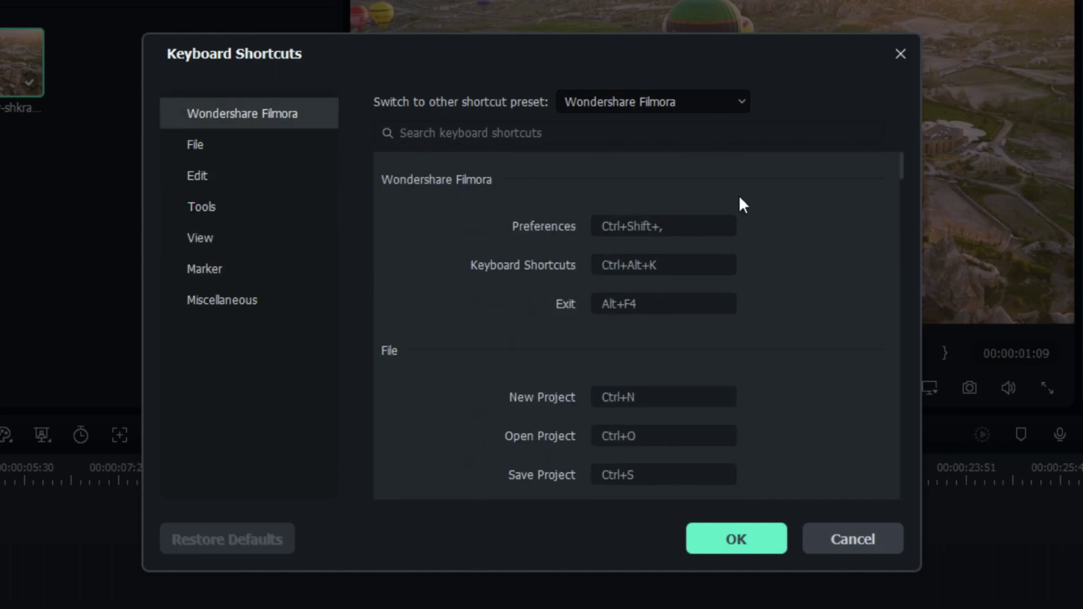
Step: Try the Adobe Premiere Pro and Final Cut Pro X presets, then keep Wondershare Filmora and confirm
left_click(702, 102)
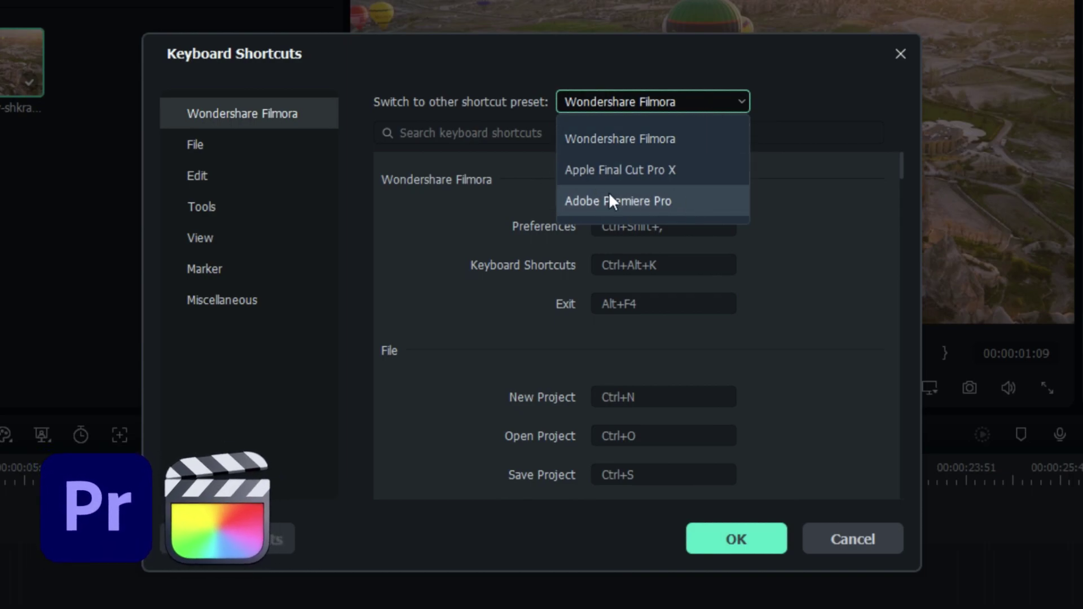
left_click(652, 197)
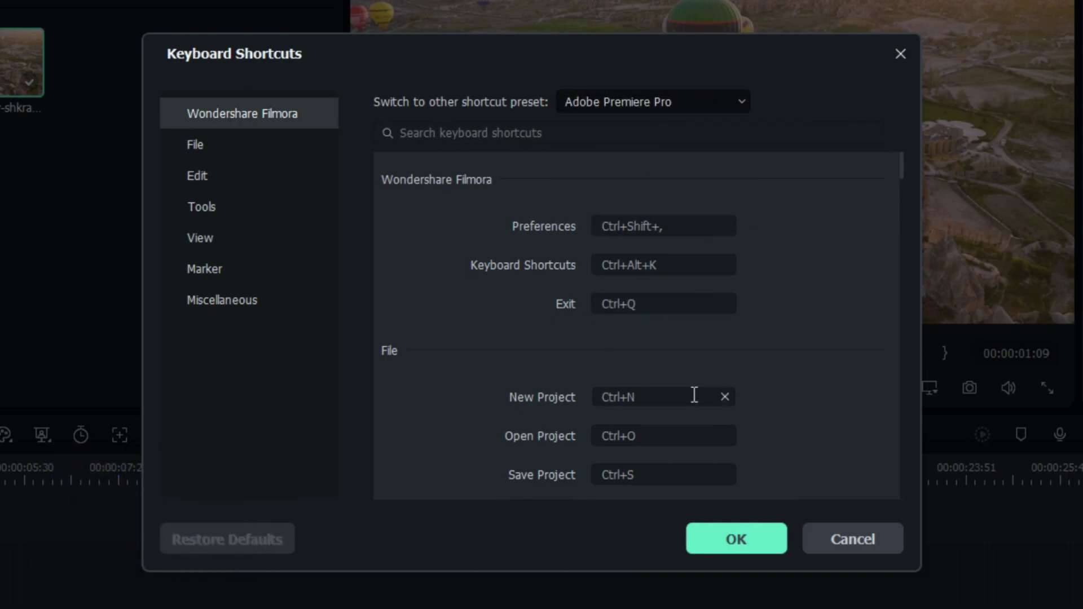
scroll(744, 380, "down", 4)
scroll(744, 369, "up", 4)
left_click(703, 100)
left_click(622, 173)
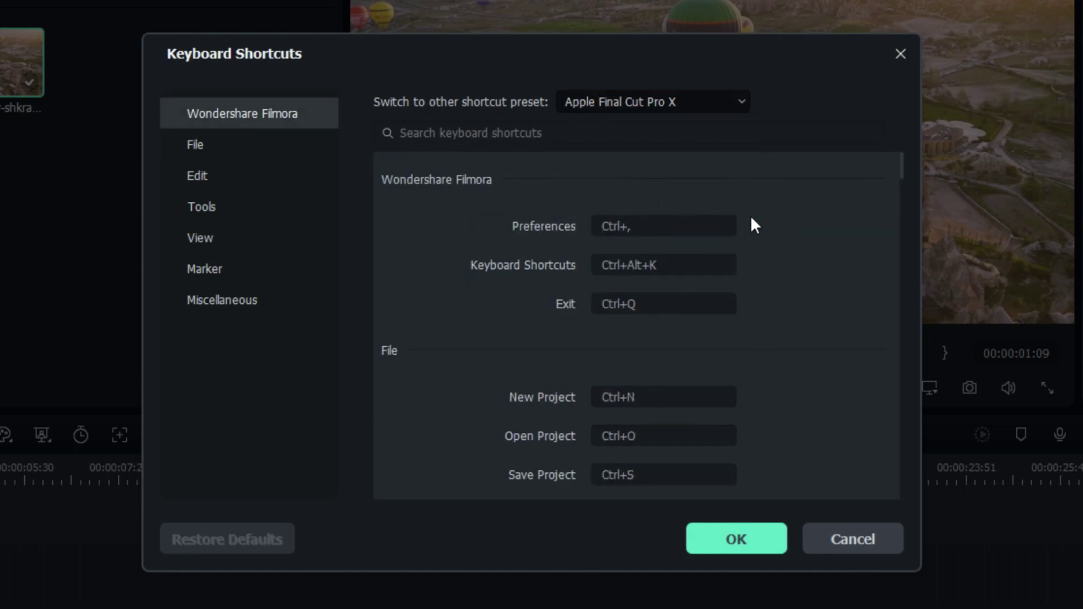
left_click(703, 101)
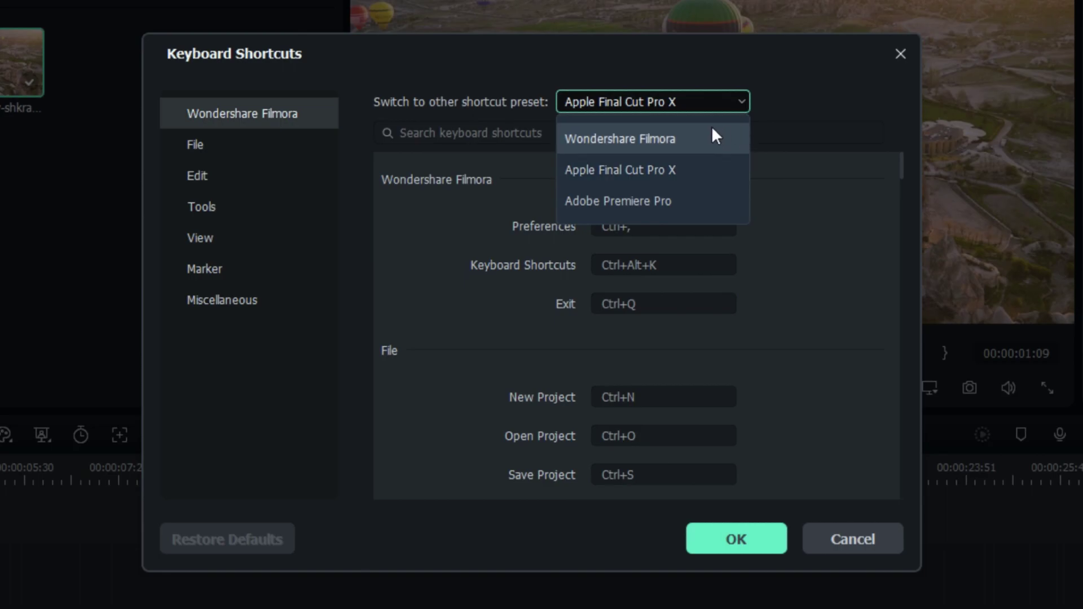
left_click(628, 136)
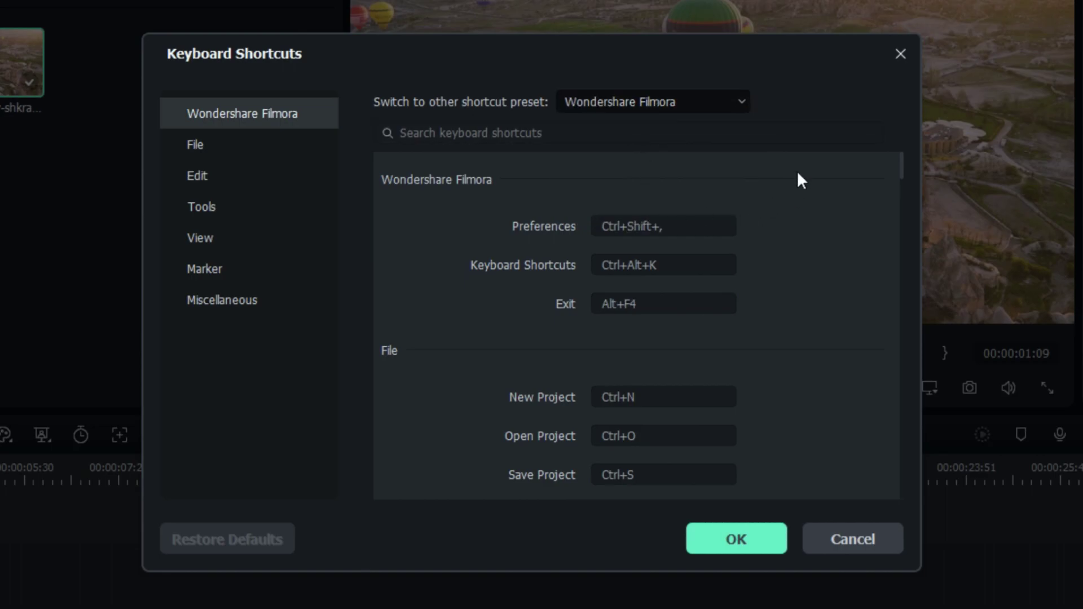
left_click(751, 546)
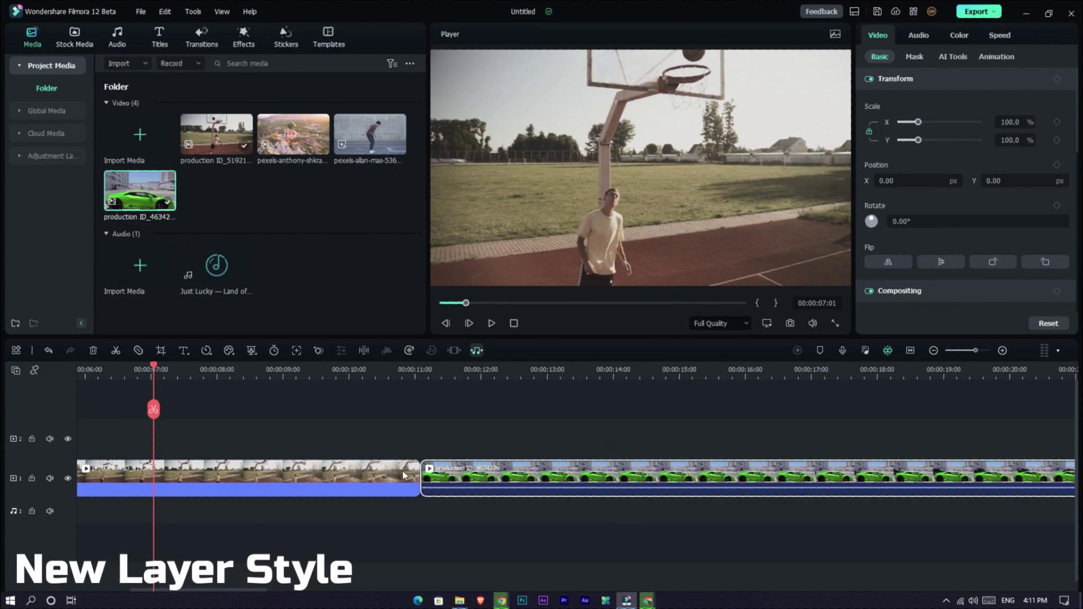
Step: Snap the green car clip against the basketball clip and split it into several pieces
left_click_drag(460, 489, 532, 488)
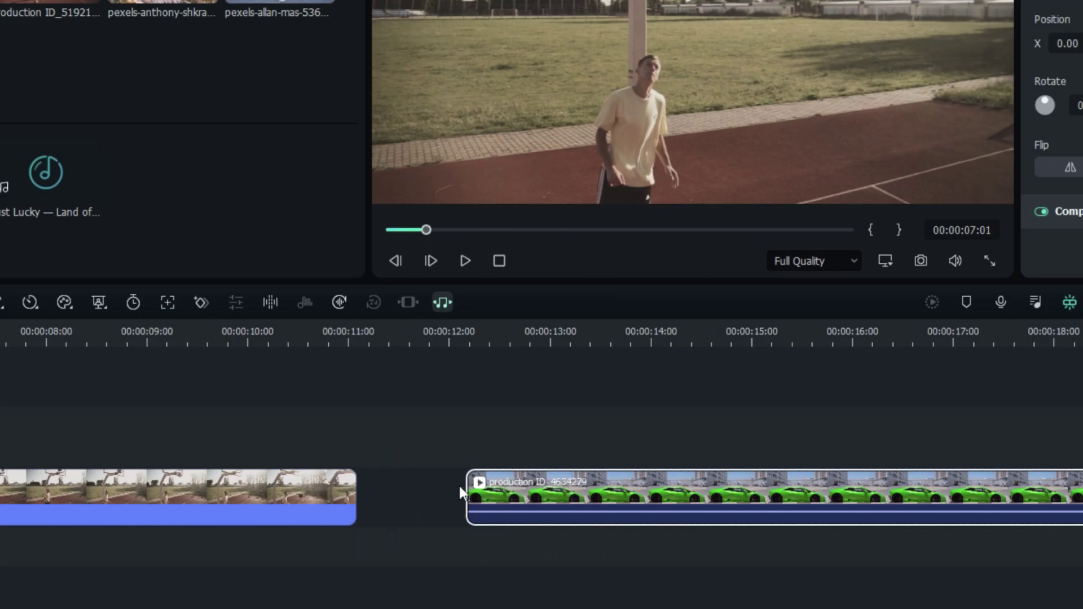
left_click_drag(539, 493, 429, 494)
left_click(434, 492)
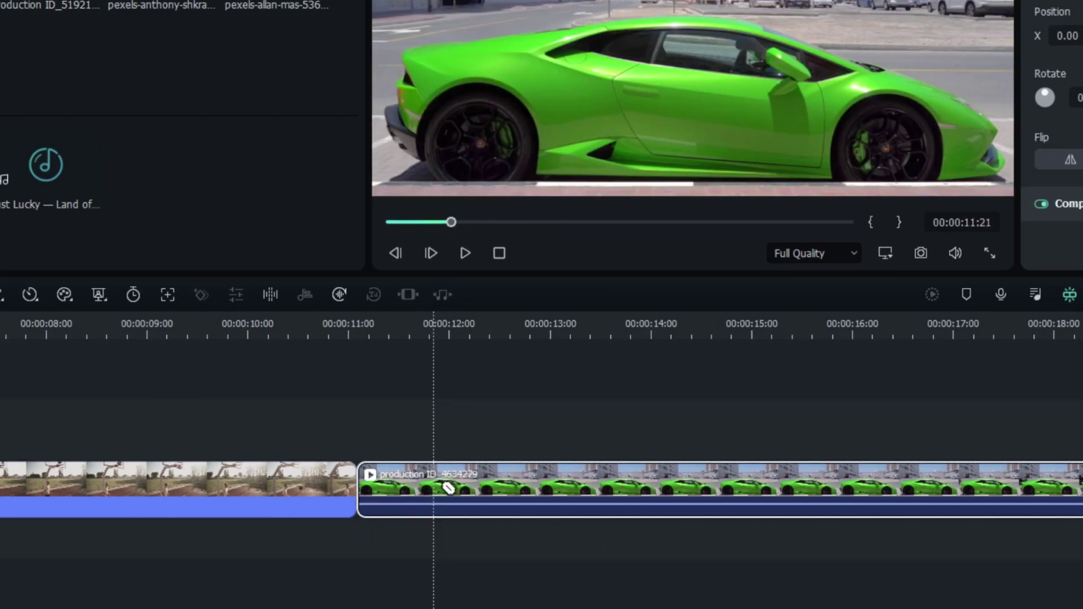
left_click(448, 496)
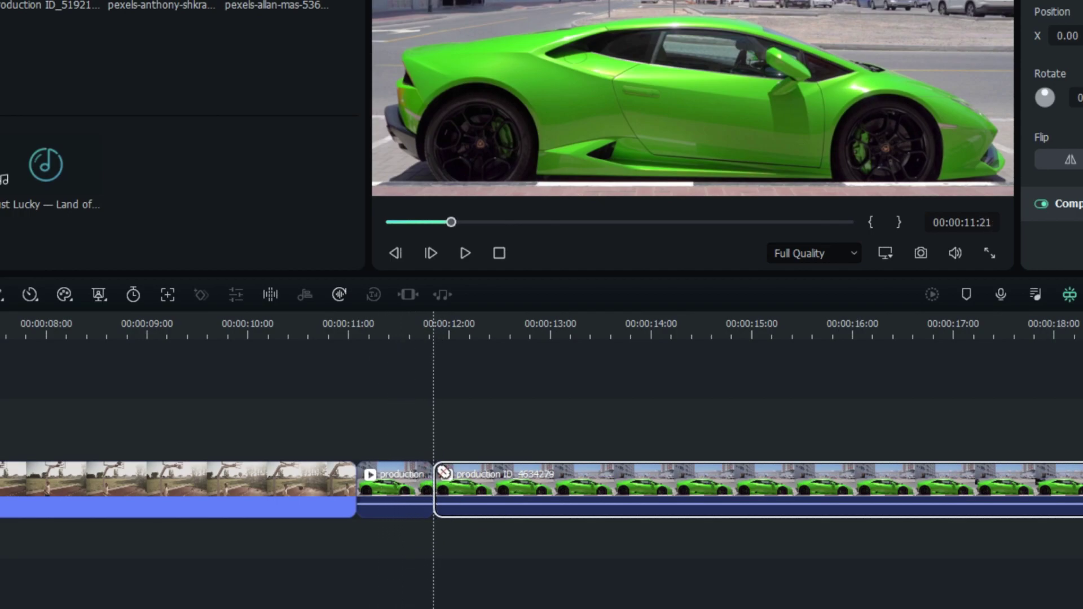
left_click(530, 488)
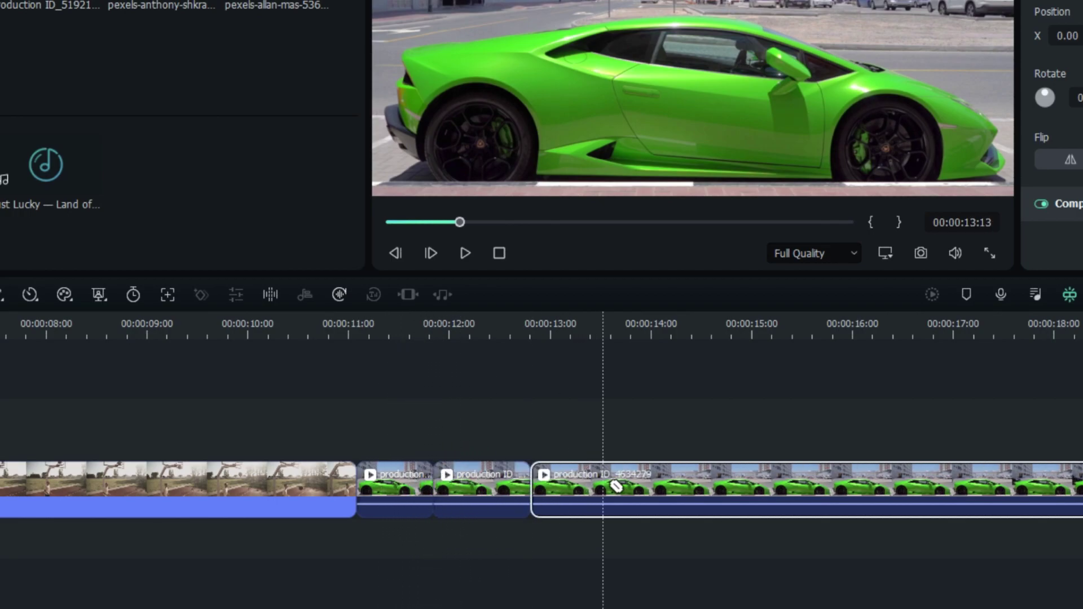
left_click(671, 489)
left_click(755, 488)
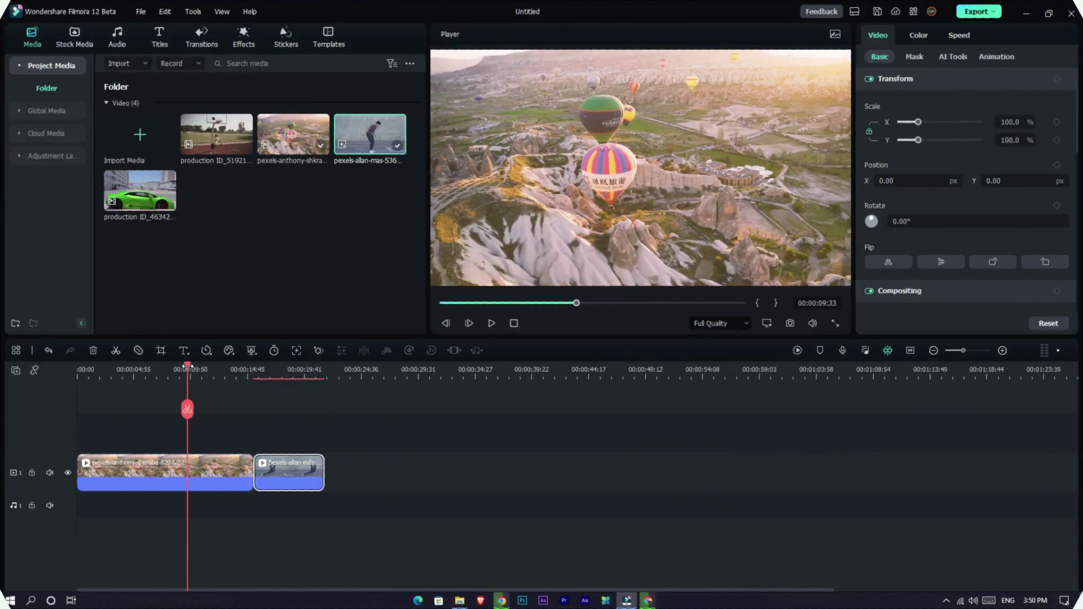
Step: Place an adjustment layer on track 2 above the clips and fit the timeline
left_click_drag(186, 370, 216, 372)
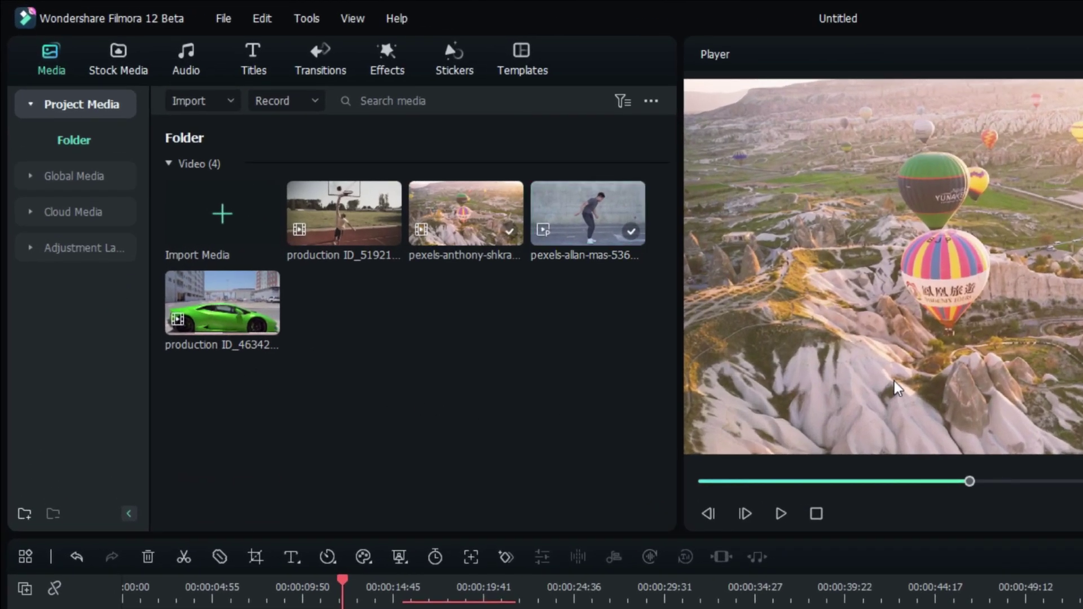
left_click(82, 256)
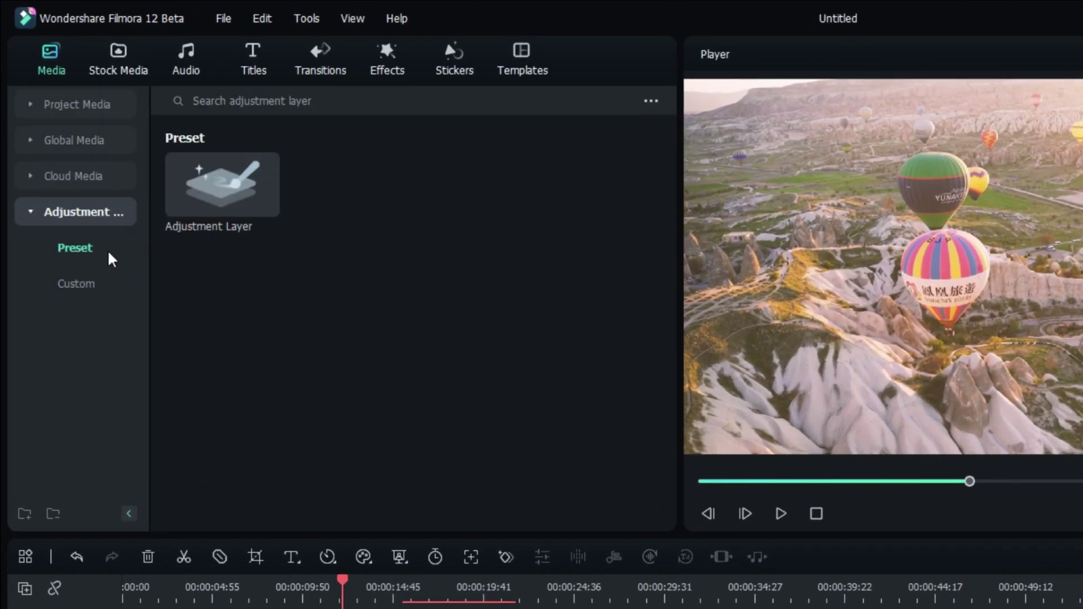
left_click_drag(214, 194, 510, 371)
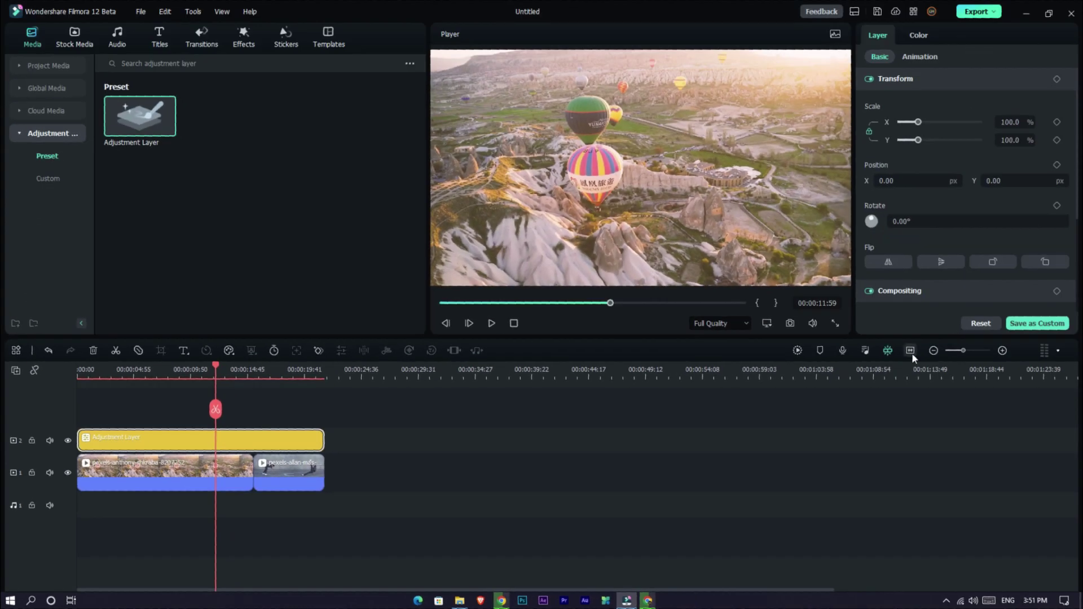
left_click(910, 351)
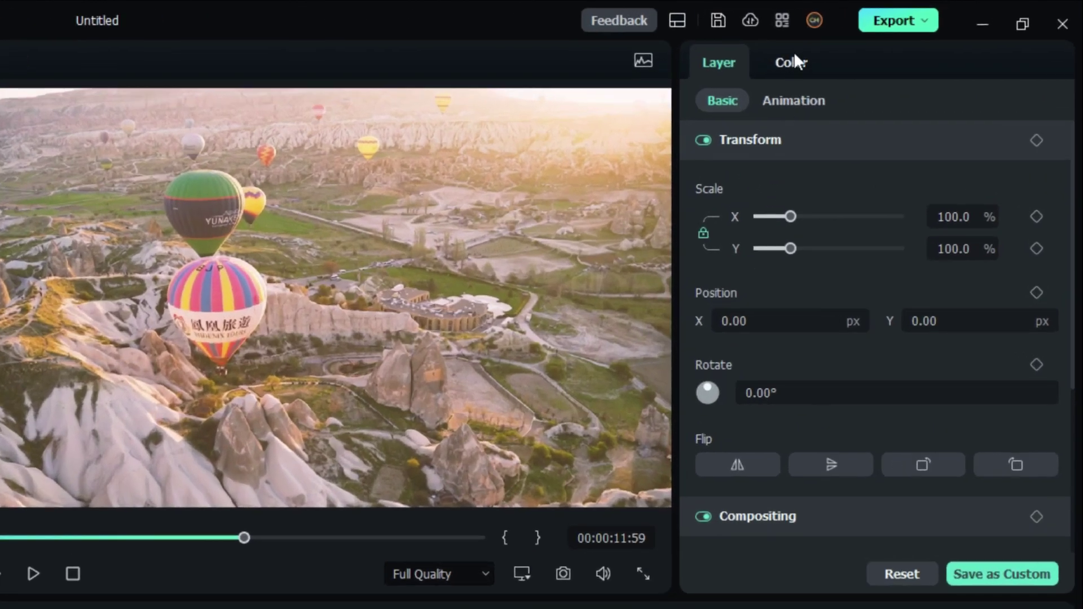
Step: Try the 007 Series, B&W Film and Batman colour presets, then set it to None
left_click(918, 35)
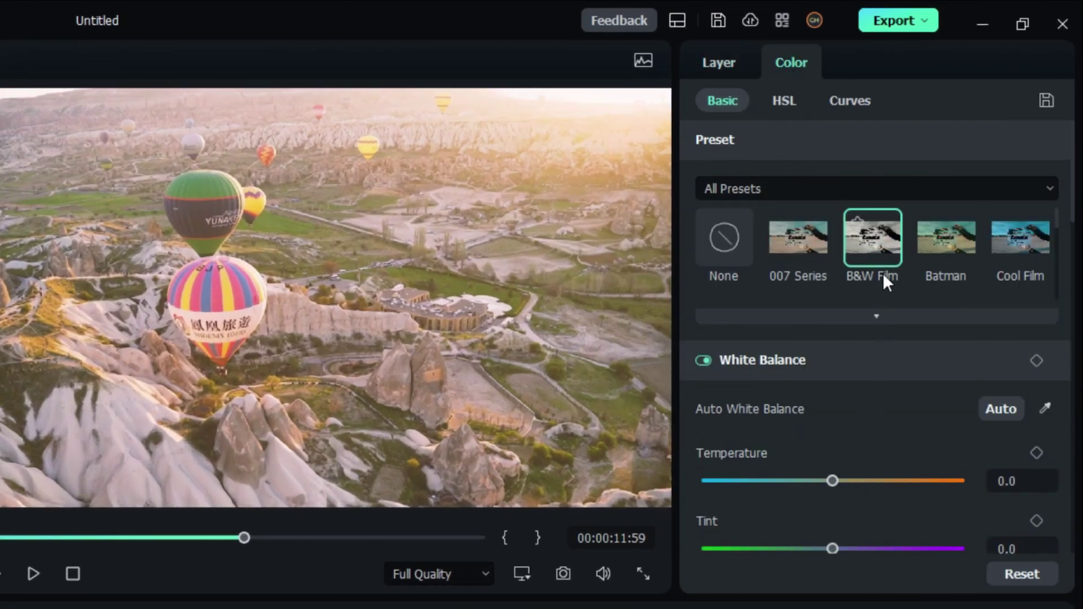
left_click(795, 252)
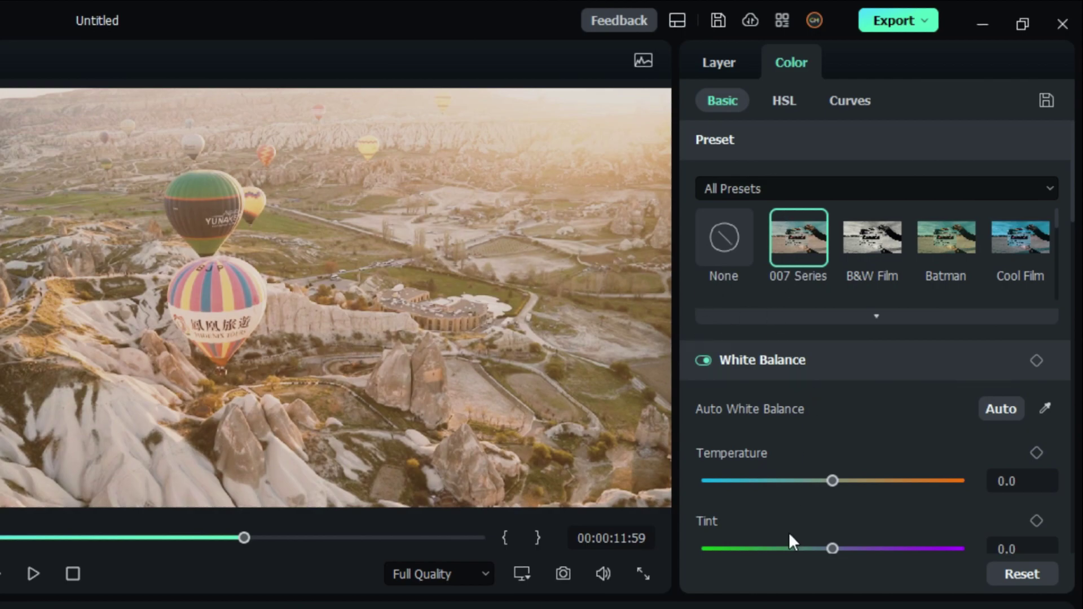
left_click(844, 245)
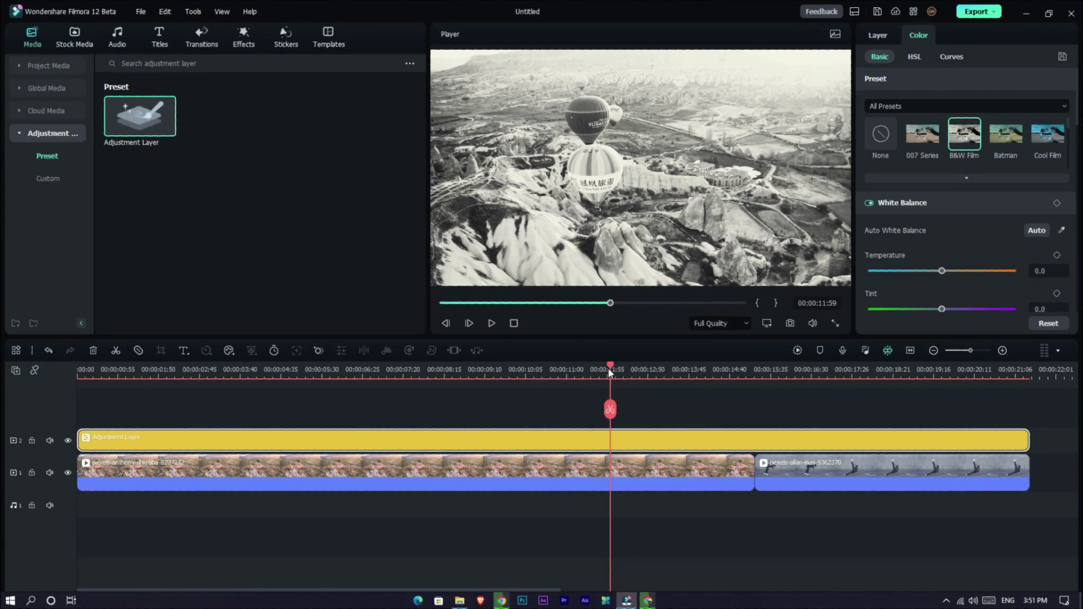
left_click_drag(610, 373, 803, 393)
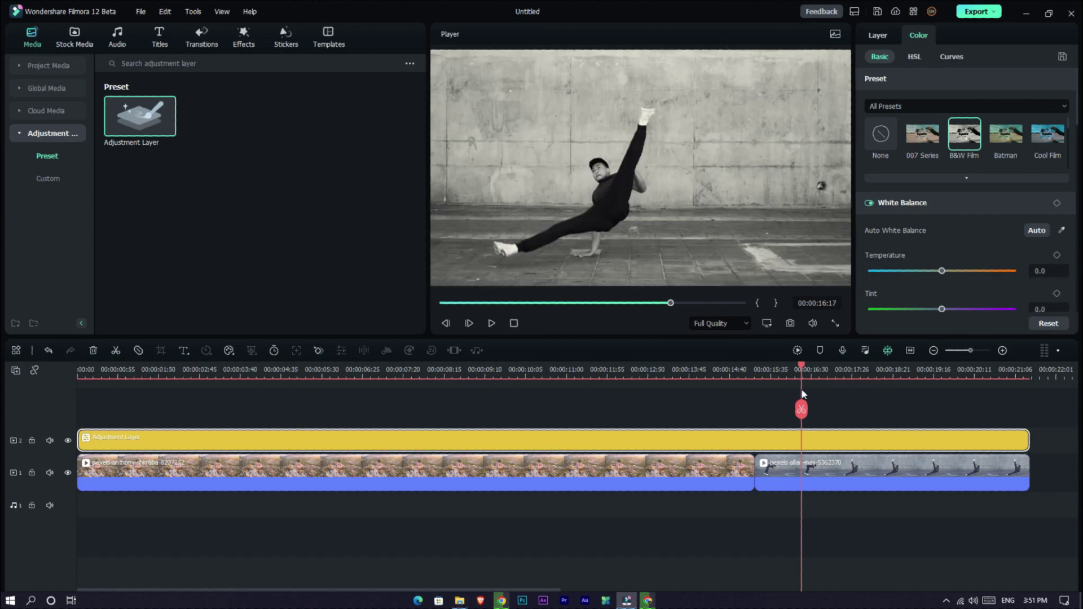
left_click(996, 153)
left_click_drag(801, 369, 693, 378)
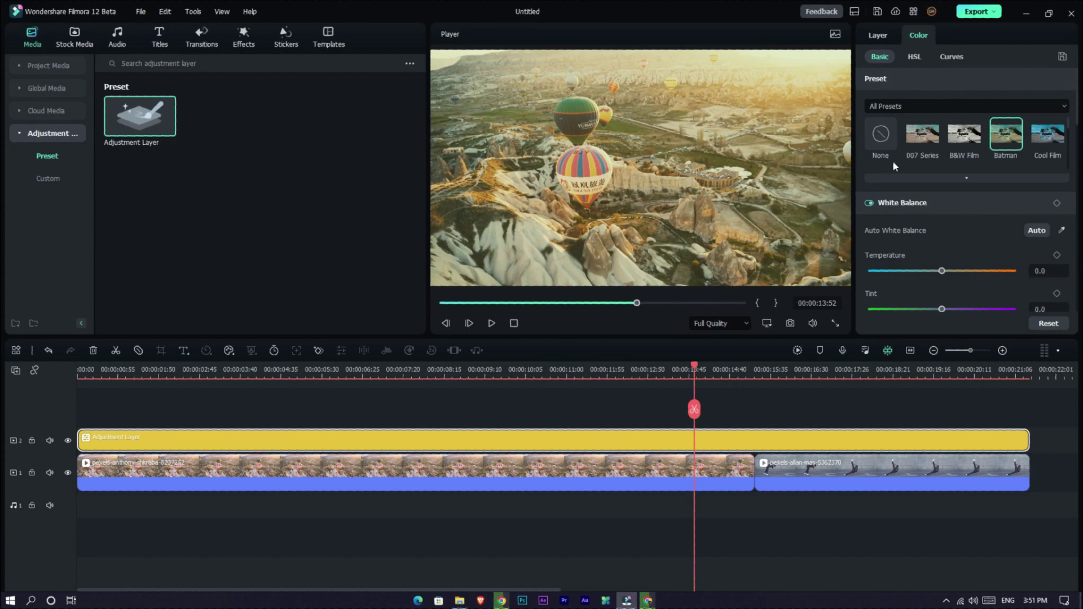
left_click(878, 139)
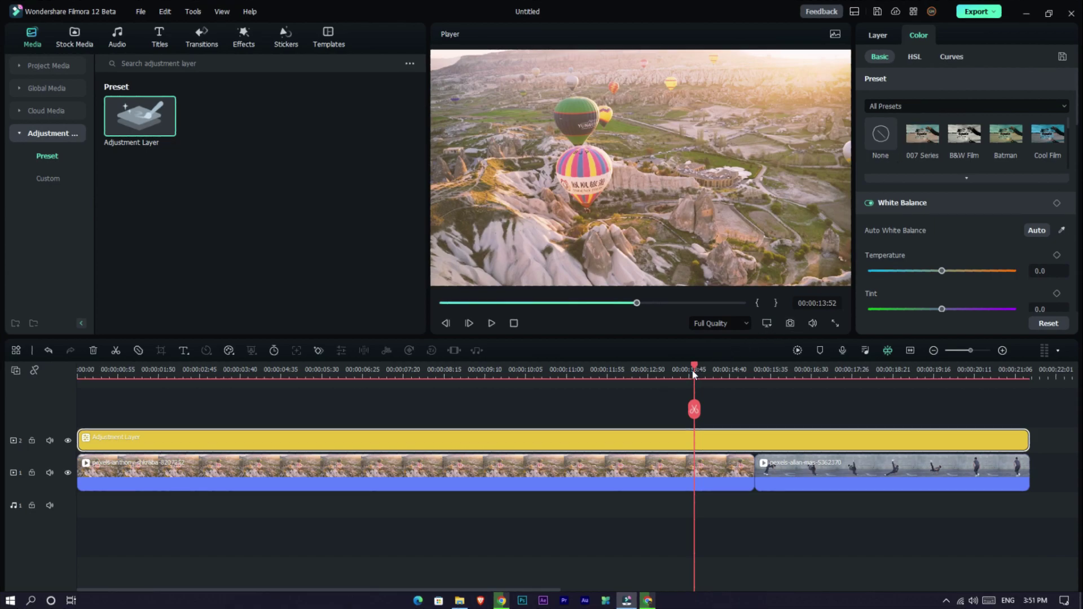
left_click_drag(694, 374, 574, 376)
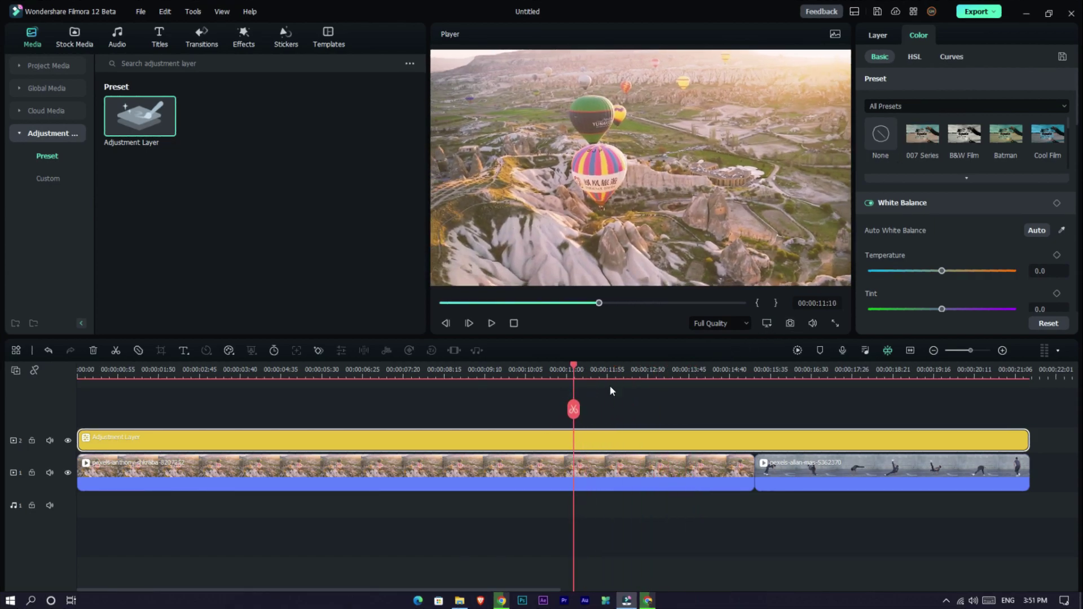
Step: Add Radio Explike FX to the adjustment layer at opacity 38 and render a preview
left_click(250, 45)
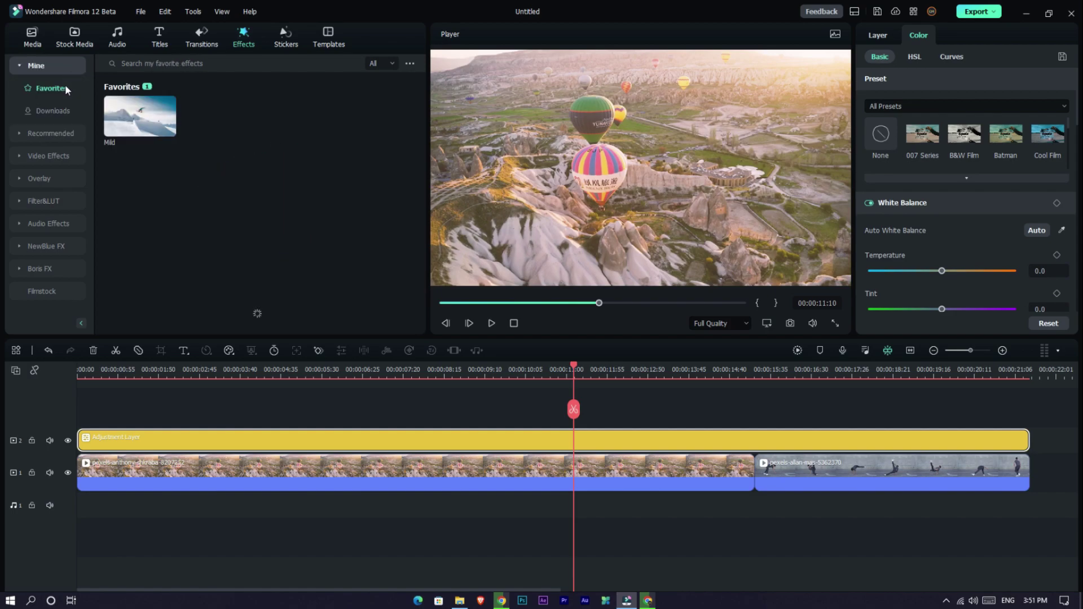
left_click(63, 108)
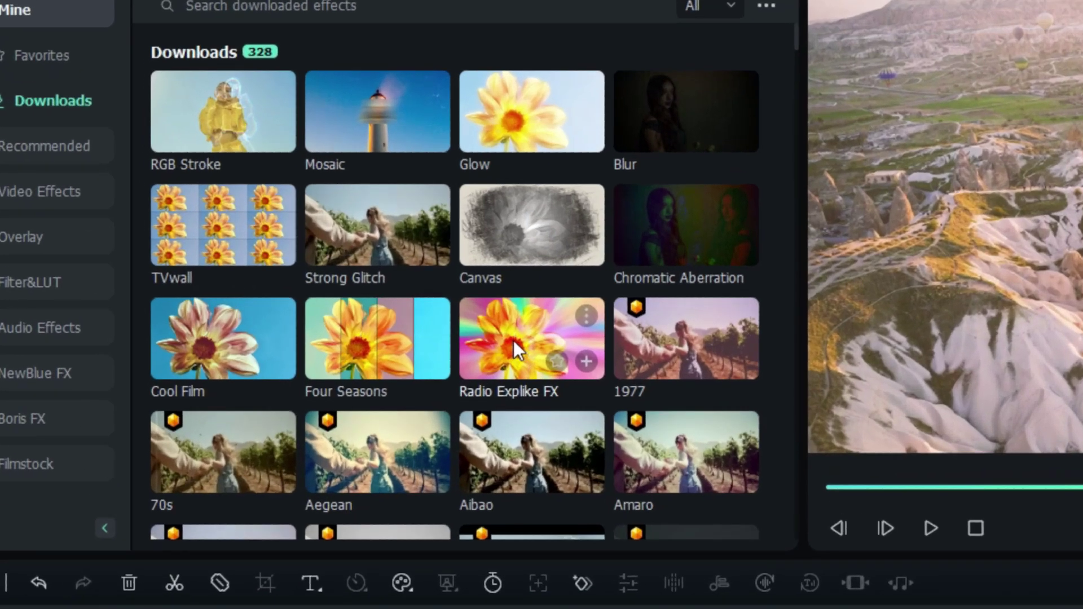
left_click_drag(513, 340, 980, 608)
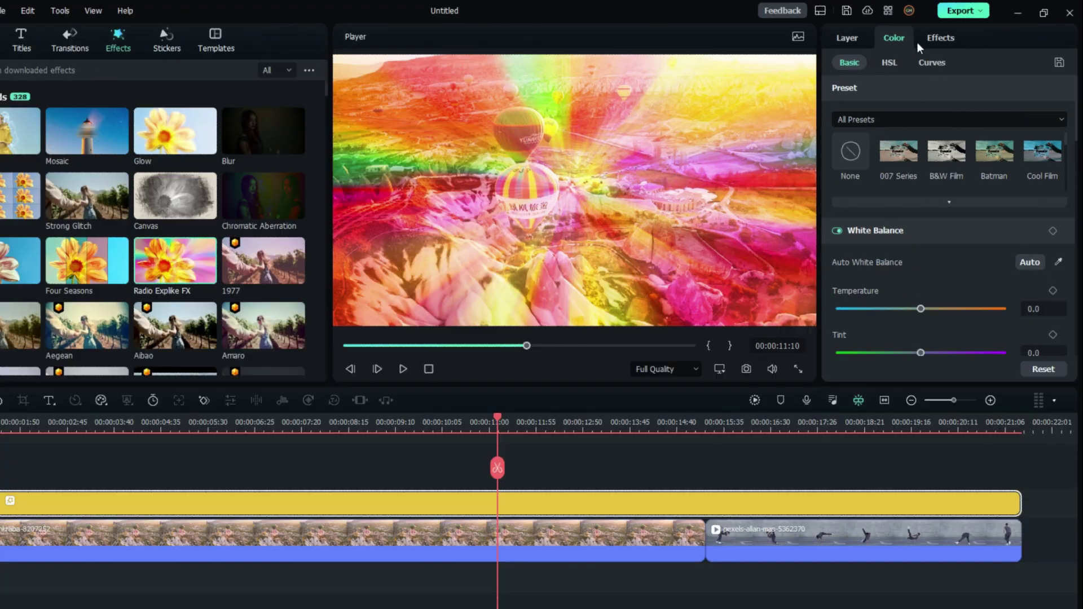
left_click(959, 35)
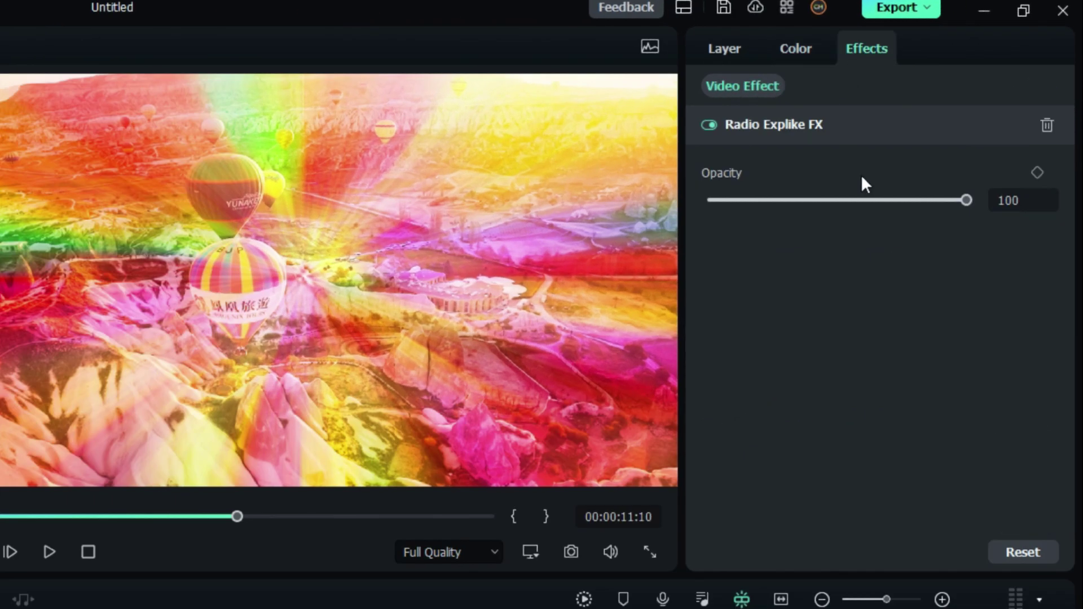
left_click_drag(1015, 122, 924, 131)
left_click_drag(804, 208, 805, 208)
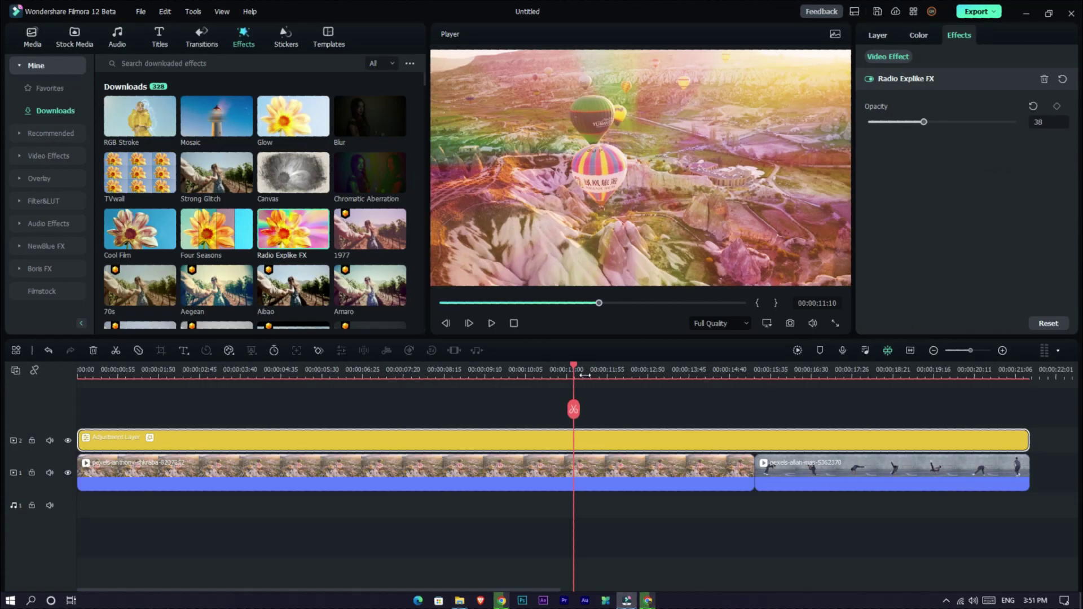
left_click(799, 350)
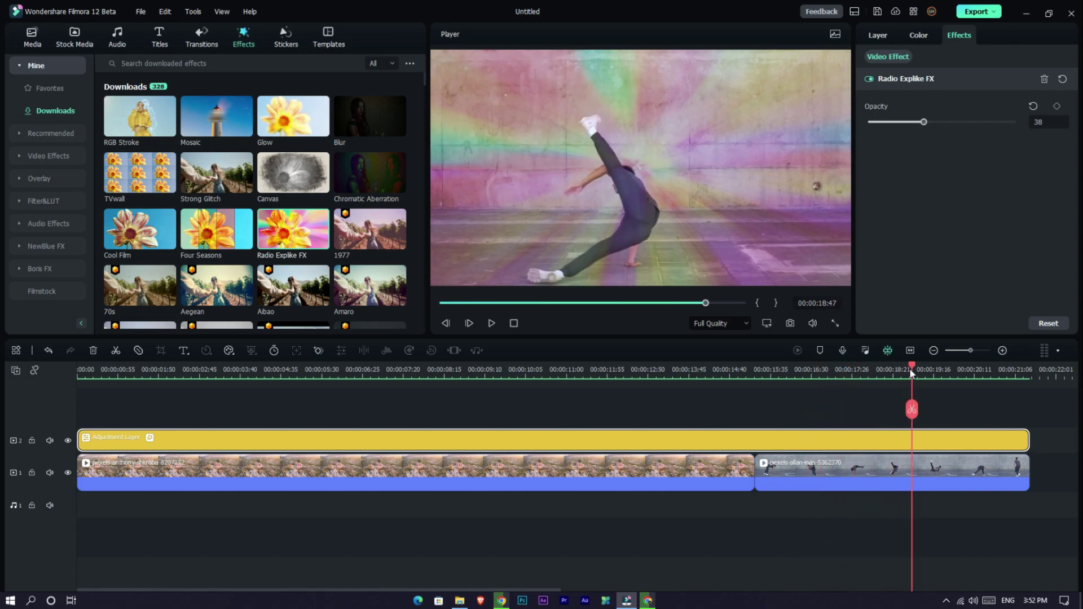
left_click_drag(909, 367, 851, 367)
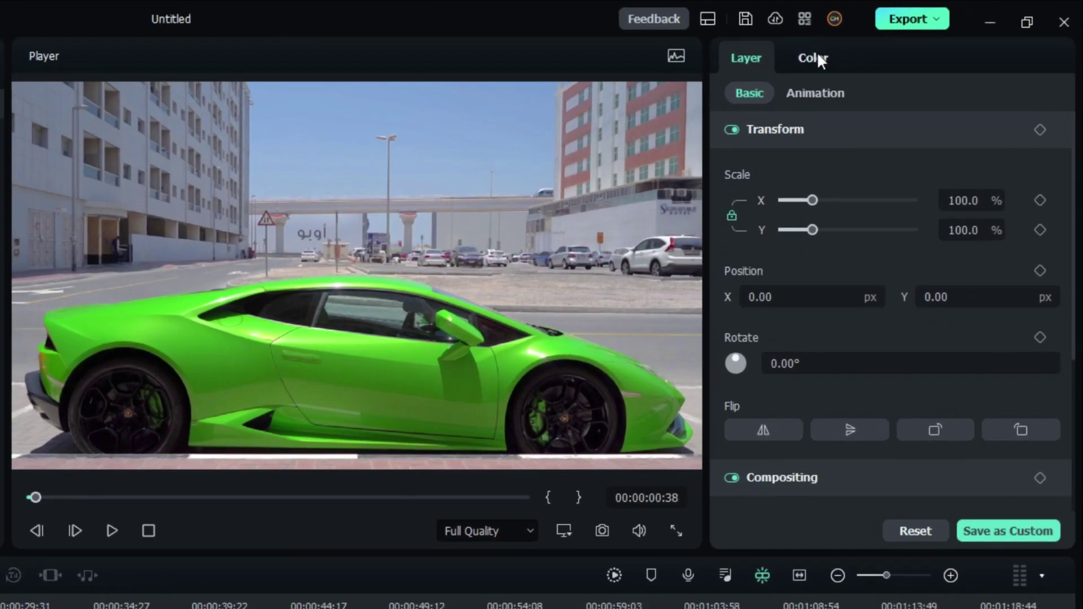
Step: Open the car clip's HSL controls and show a histogram at the top of the preview
left_click(815, 57)
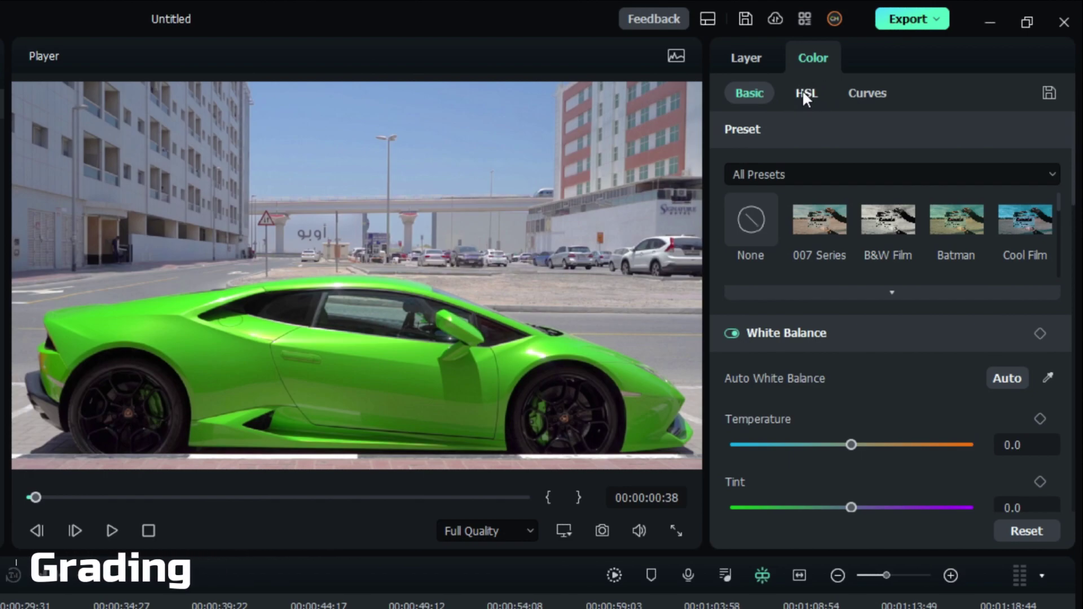
left_click(803, 95)
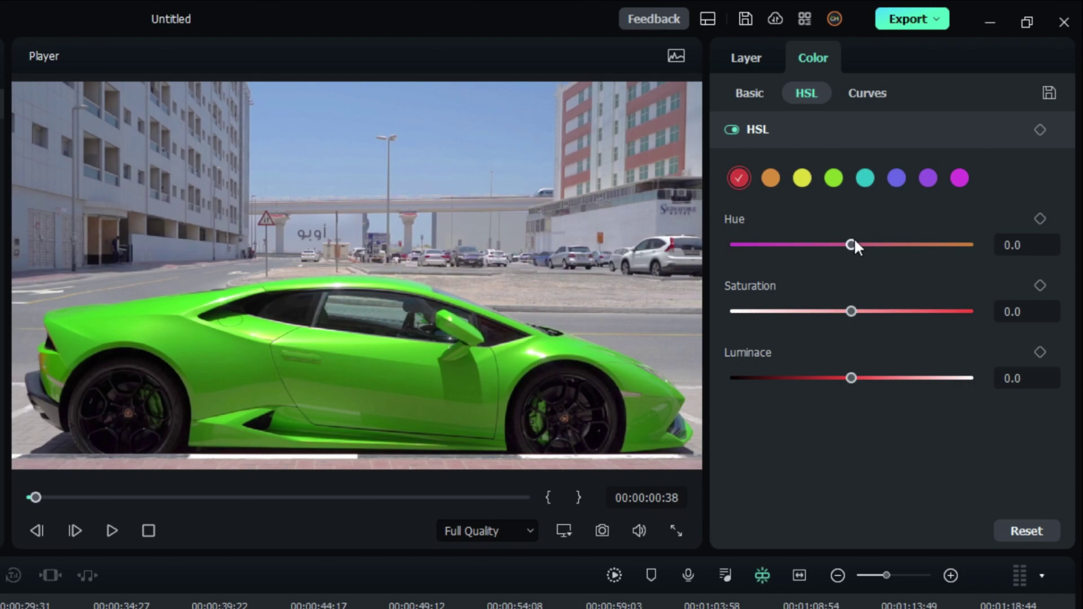
mouse_move(853, 243)
left_mouse_down()
mouse_move(914, 244)
mouse_move(850, 244)
left_mouse_up()
left_click(676, 56)
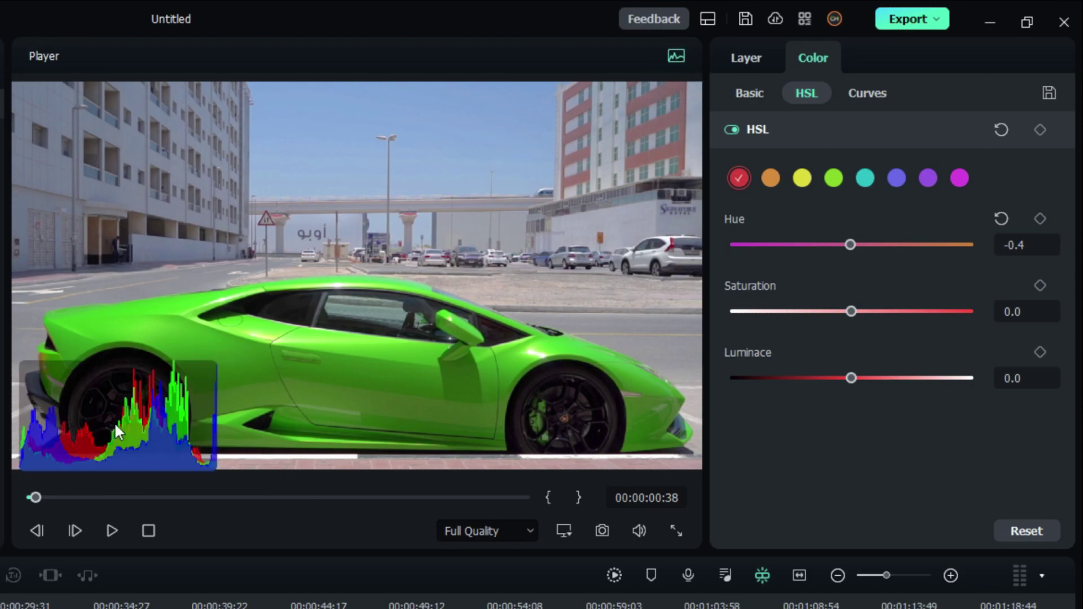
left_click_drag(117, 431, 109, 145)
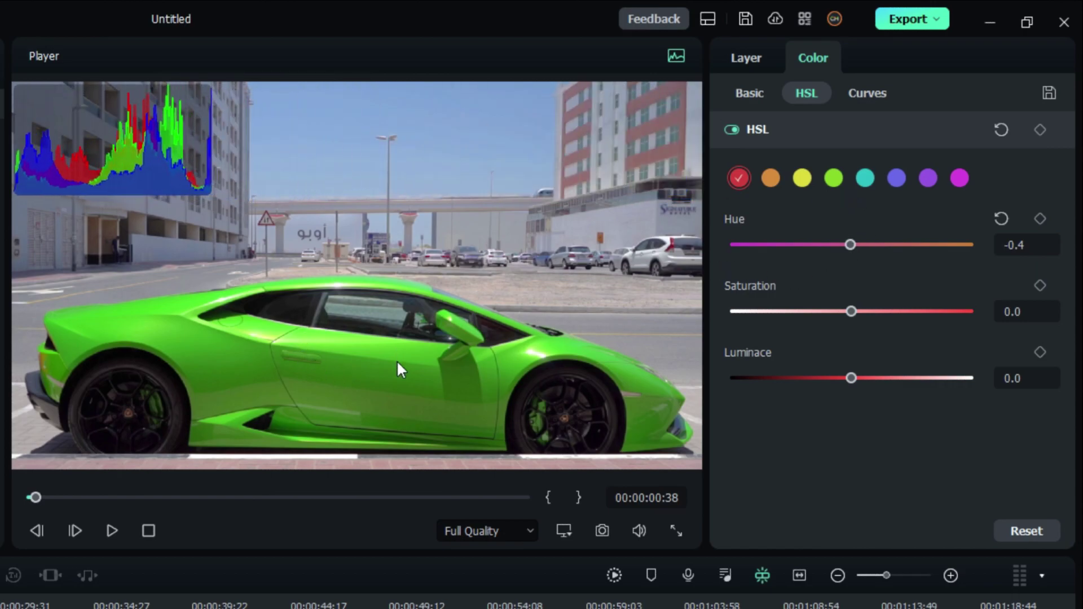
left_click(368, 375)
Step: Set the greens' hue, saturation and luminance all to -100
left_click(835, 179)
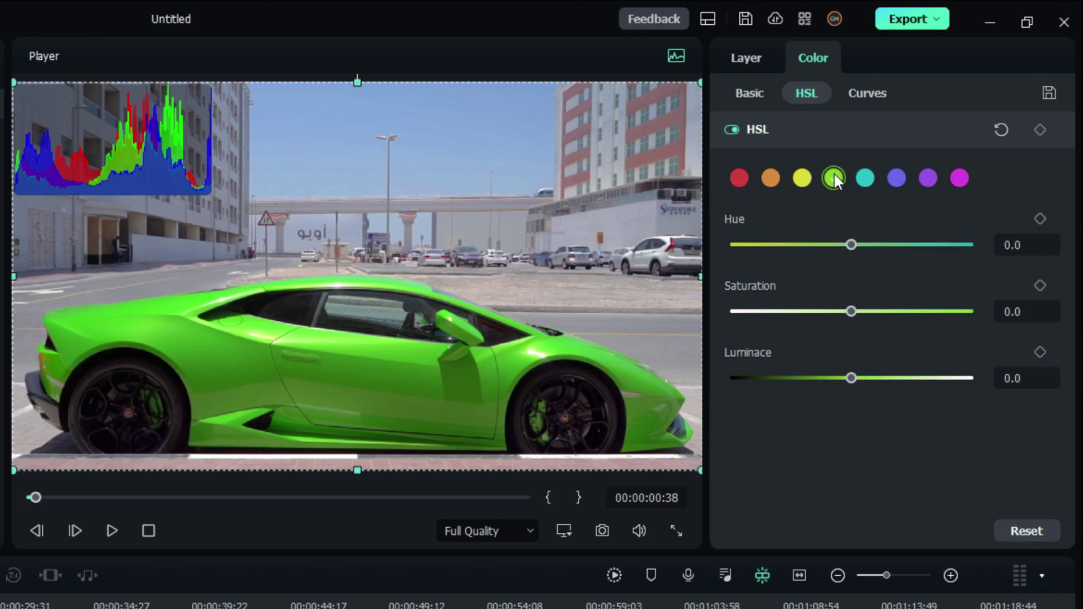
left_click_drag(866, 248, 847, 272)
left_click_drag(851, 313, 721, 319)
left_click_drag(851, 377, 723, 381)
mouse_move(730, 244)
left_mouse_down()
mouse_move(971, 243)
mouse_move(722, 249)
left_mouse_up()
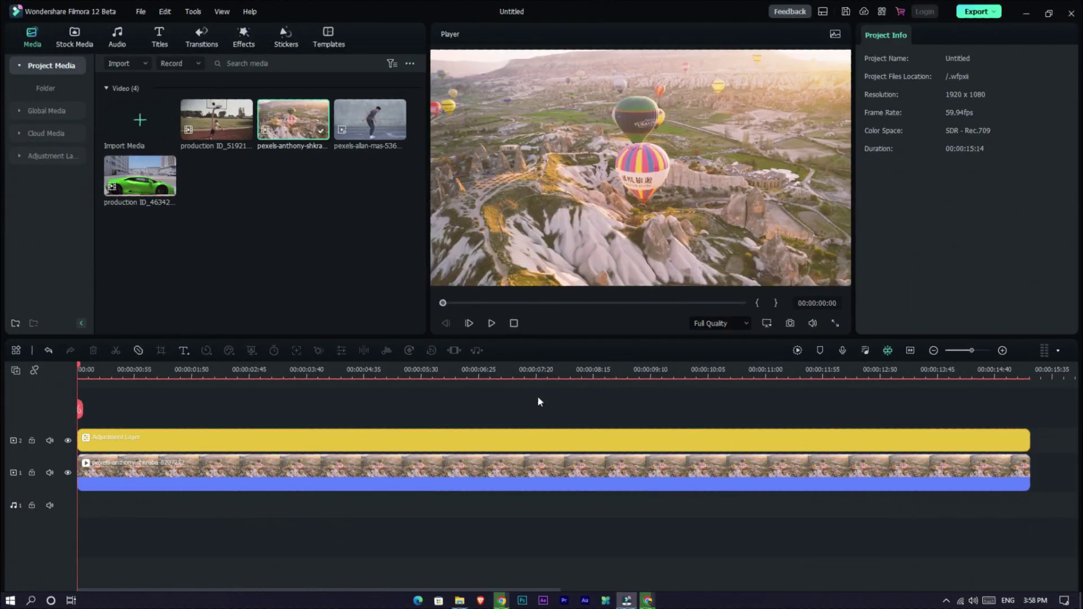
Step: Search effects for 'lens' and apply BCC Lens Correction to the adjustment layer
left_click(545, 441)
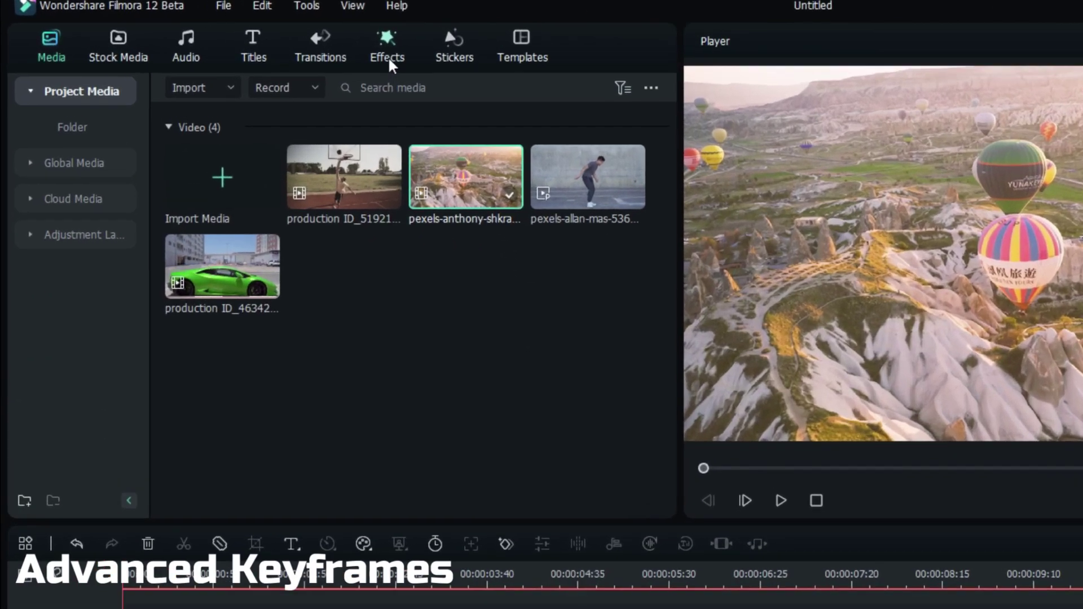
left_click(243, 43)
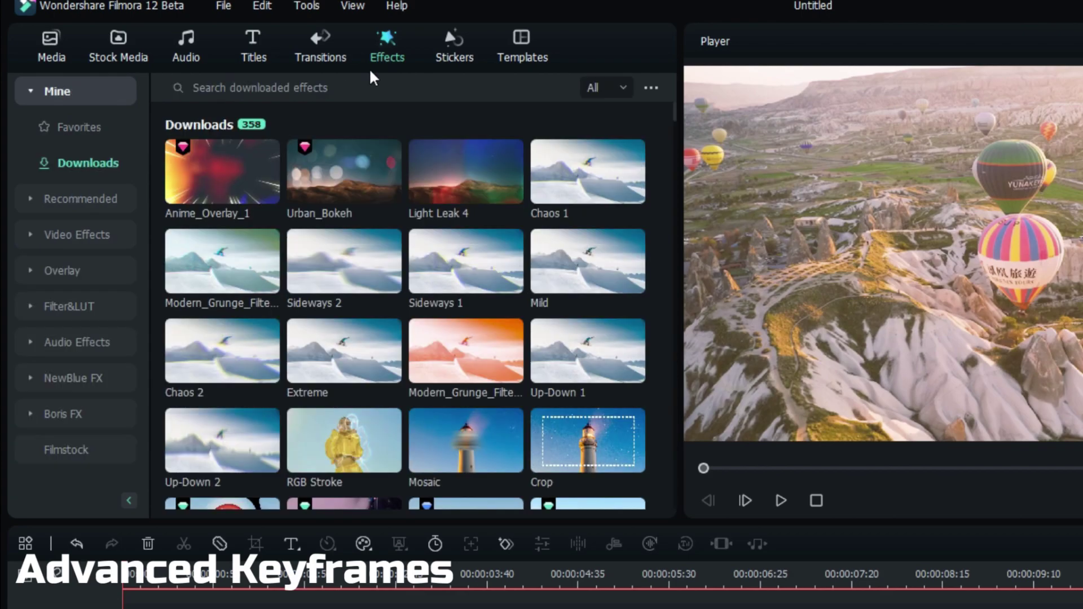
left_click(226, 85)
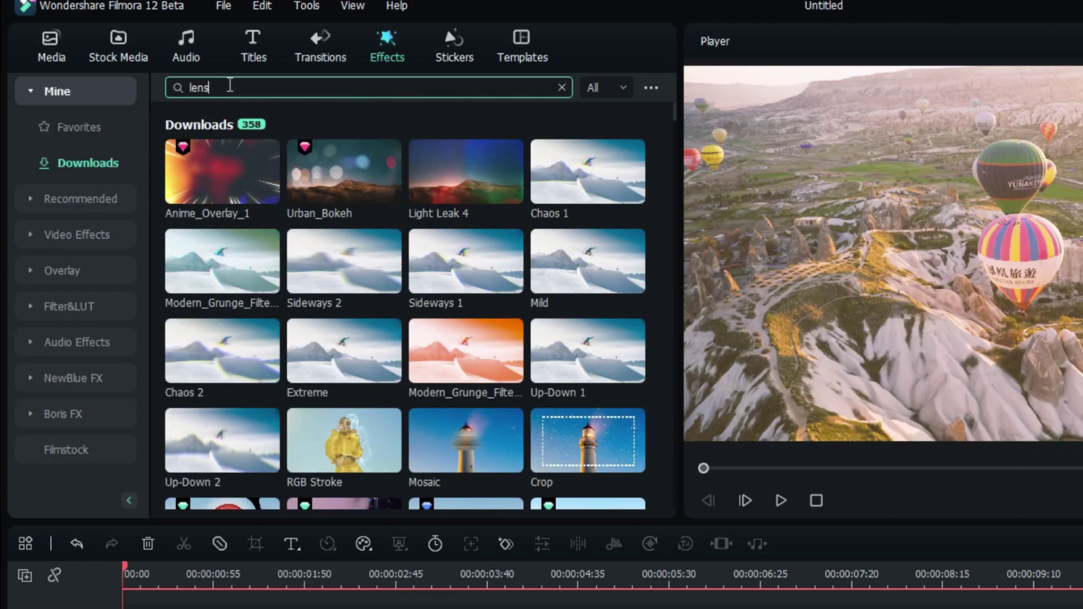
key("Return")
left_click_drag(214, 172, 496, 608)
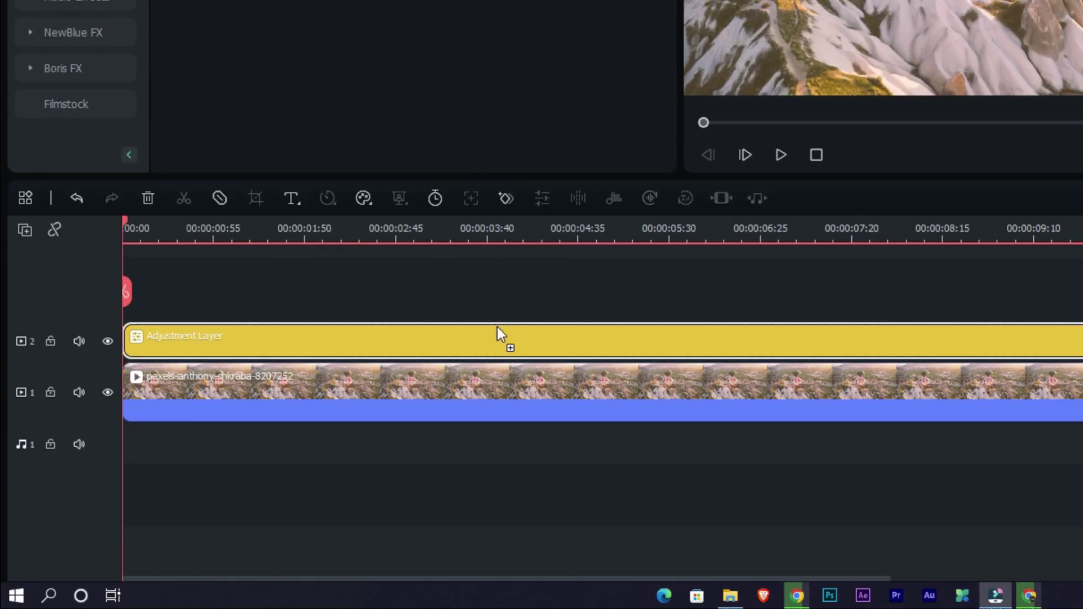
left_click_drag(476, 346, 484, 348)
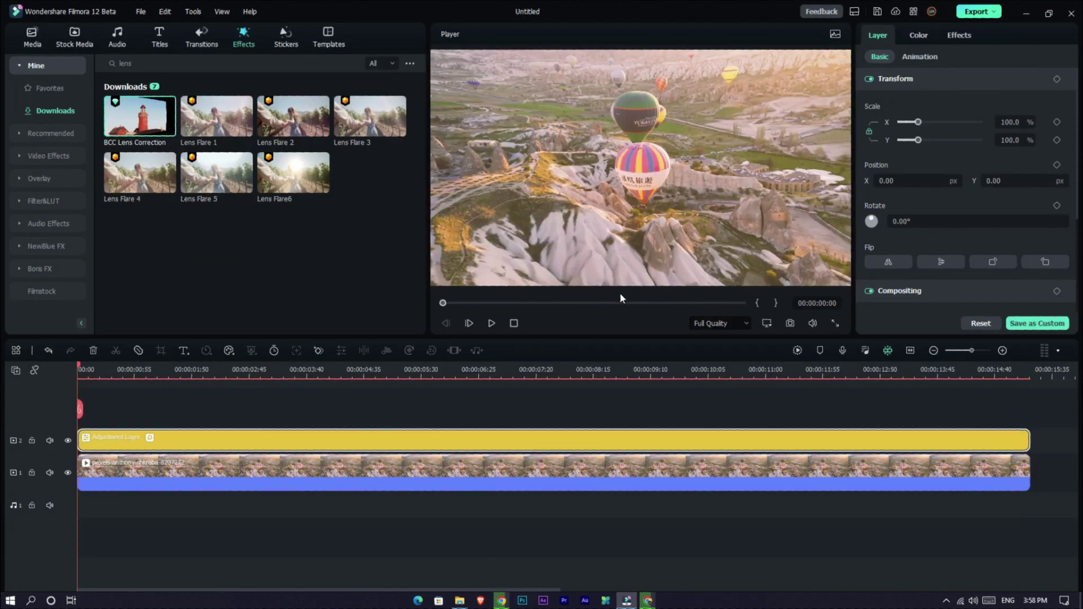
Step: Inspect the BCC Lens Correction settings, including the Pan Y value
left_click(958, 36)
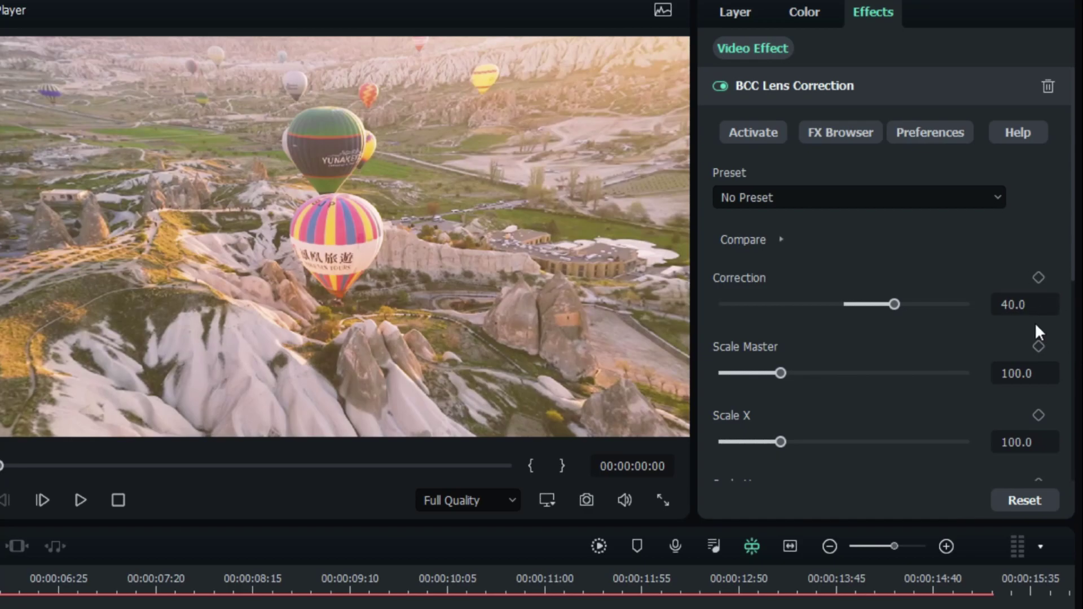
scroll(1043, 226, "down", 5)
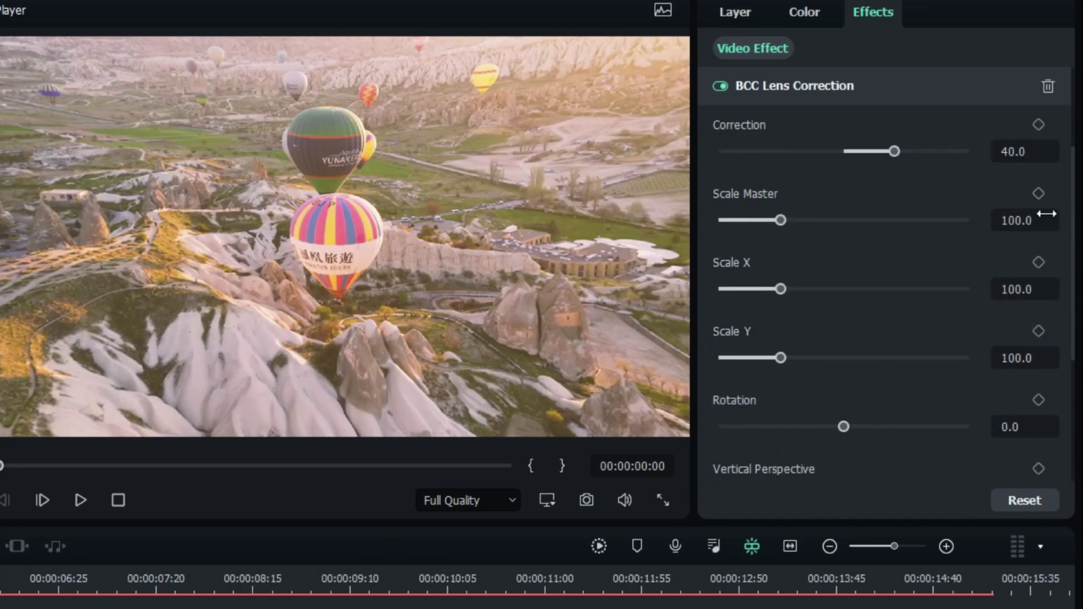
scroll(1040, 367, "down", 2)
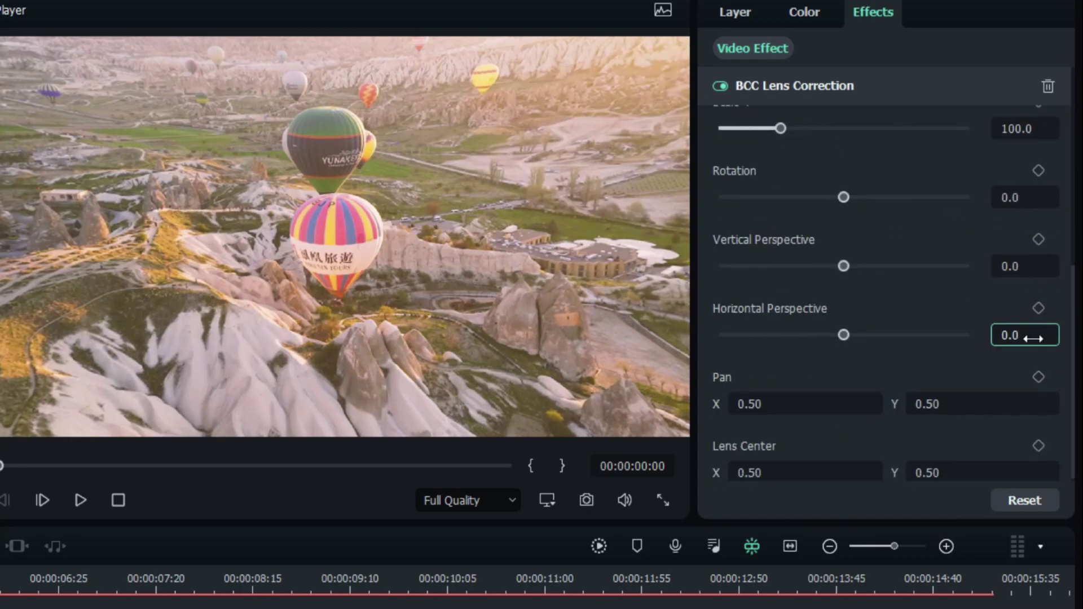
left_click(1032, 402)
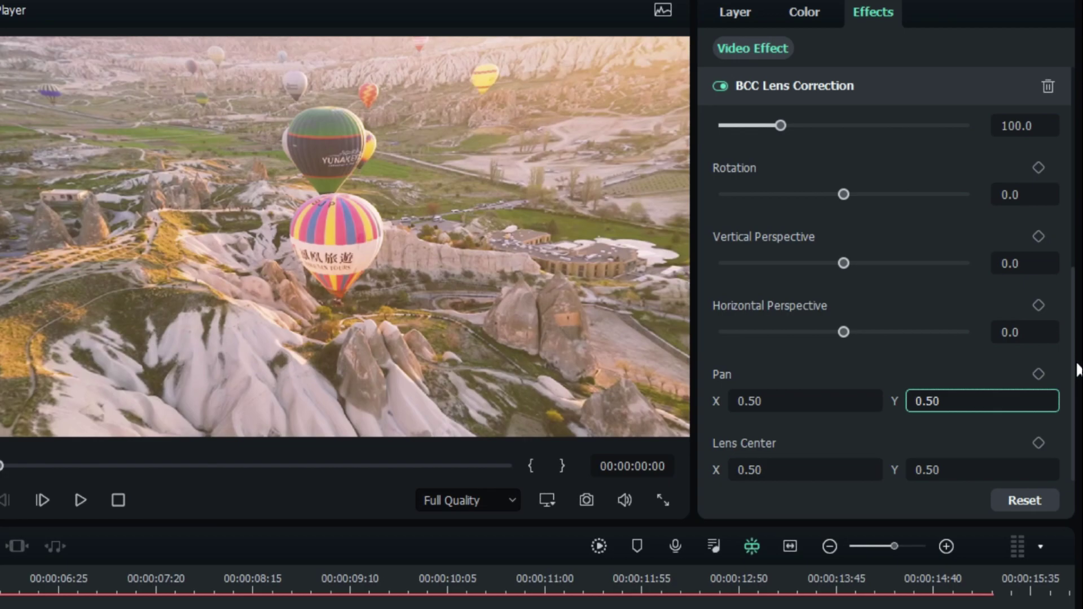
left_click_drag(1071, 361, 1080, 155)
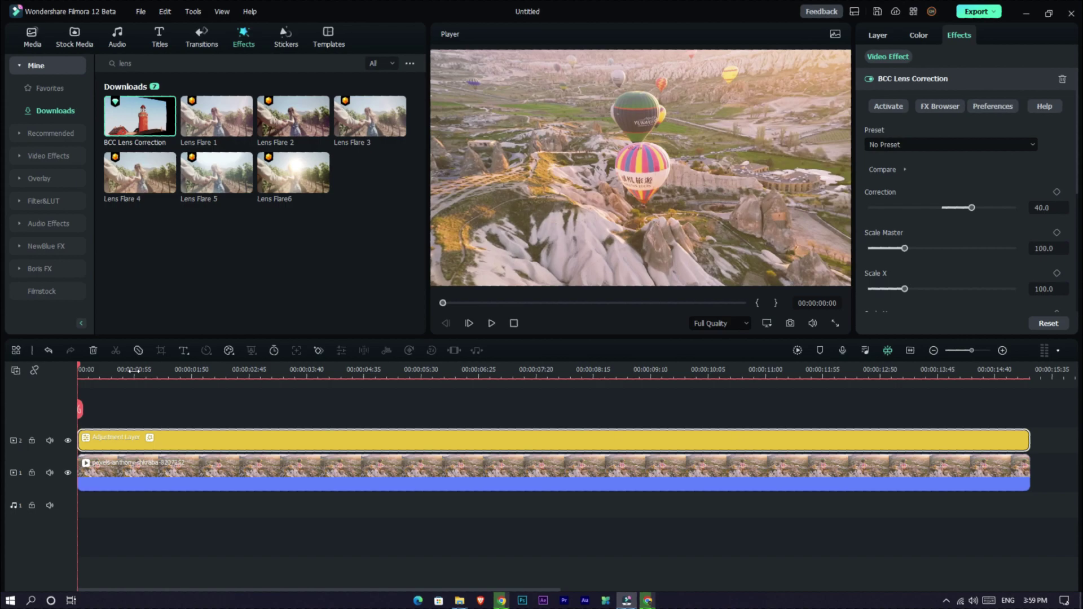
Step: Keyframe Correction at -100 at 00:00:00:55 and 100 at 00:00:01:50
left_click(133, 370)
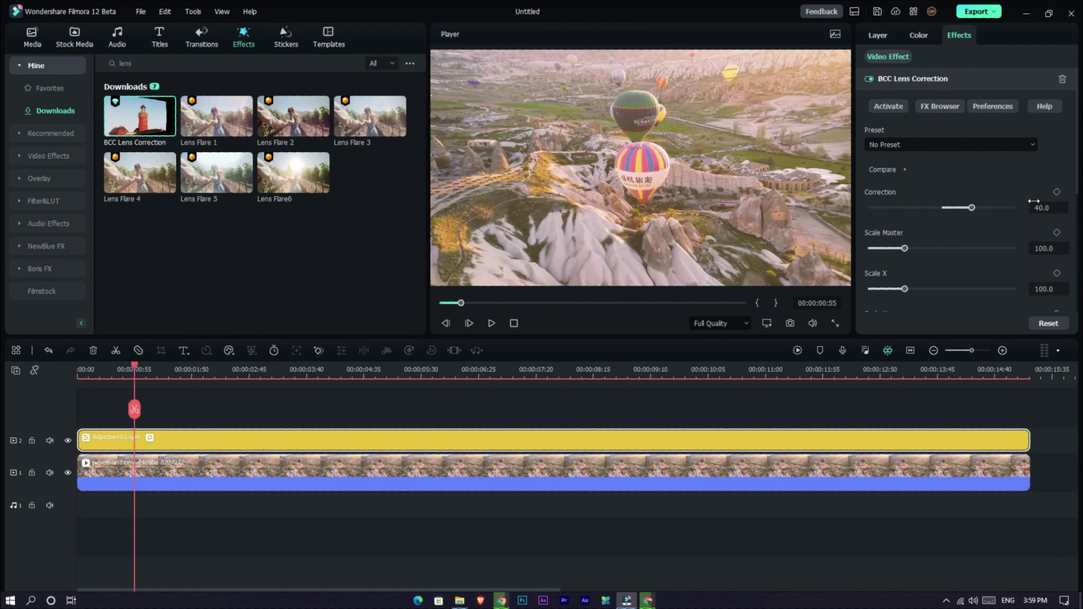
left_click(1056, 192)
left_click_drag(971, 208, 852, 210)
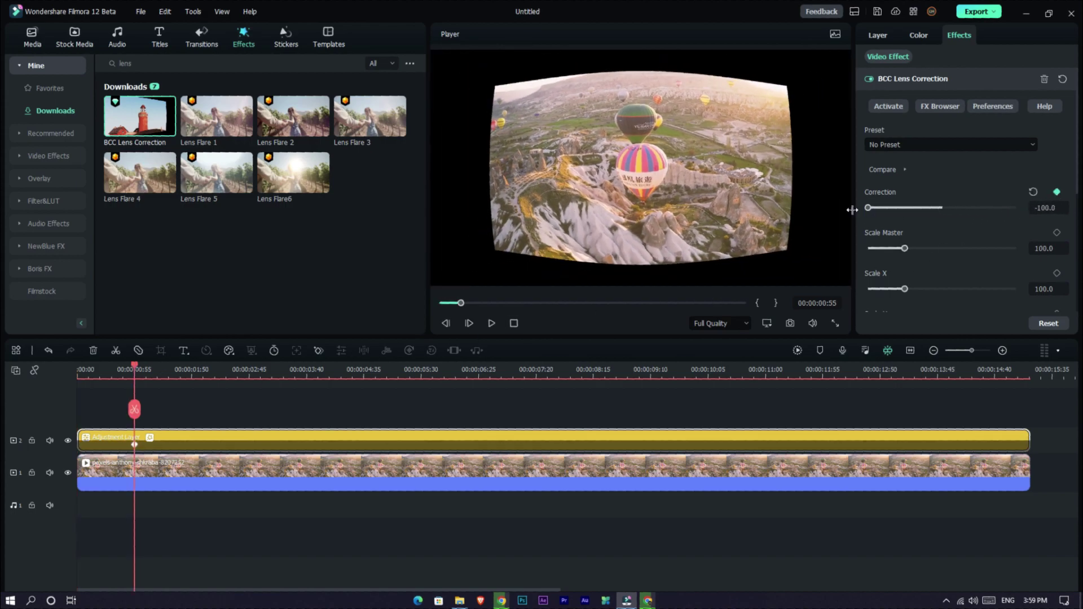
left_click(192, 373)
left_click_drag(977, 210, 1018, 209)
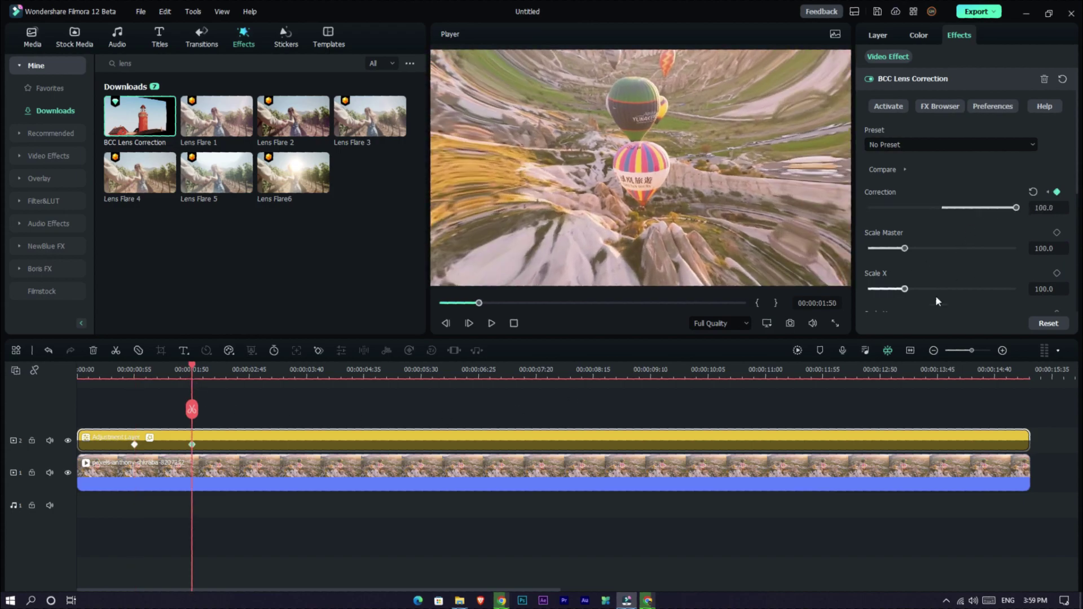
Step: Scrub and play back the animated lens warp to review the transition
left_click(797, 350)
left_click(648, 323)
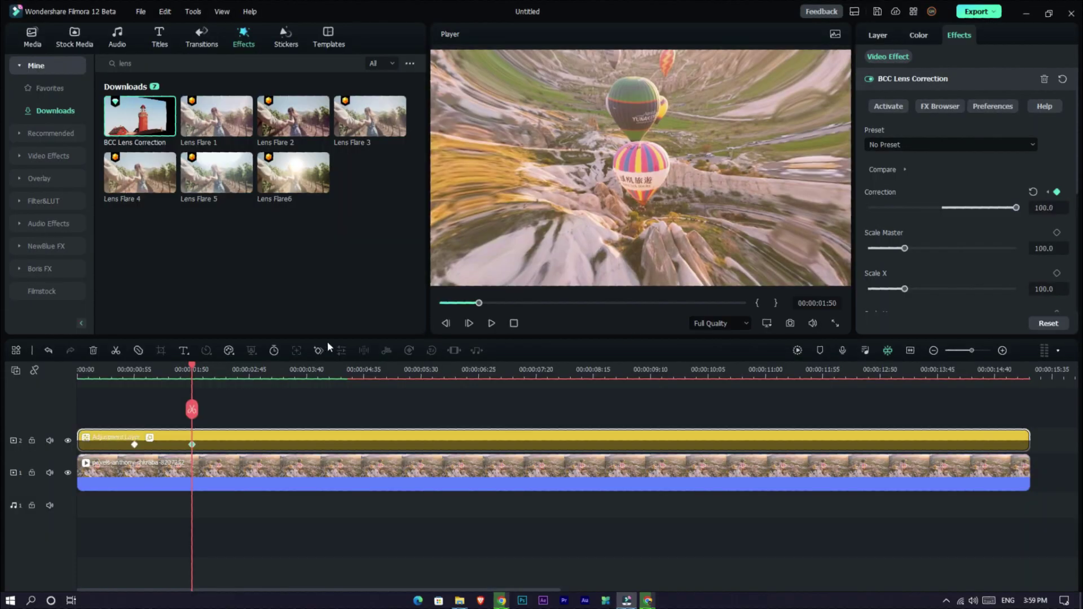
left_click_drag(191, 369, 123, 383)
key("space")
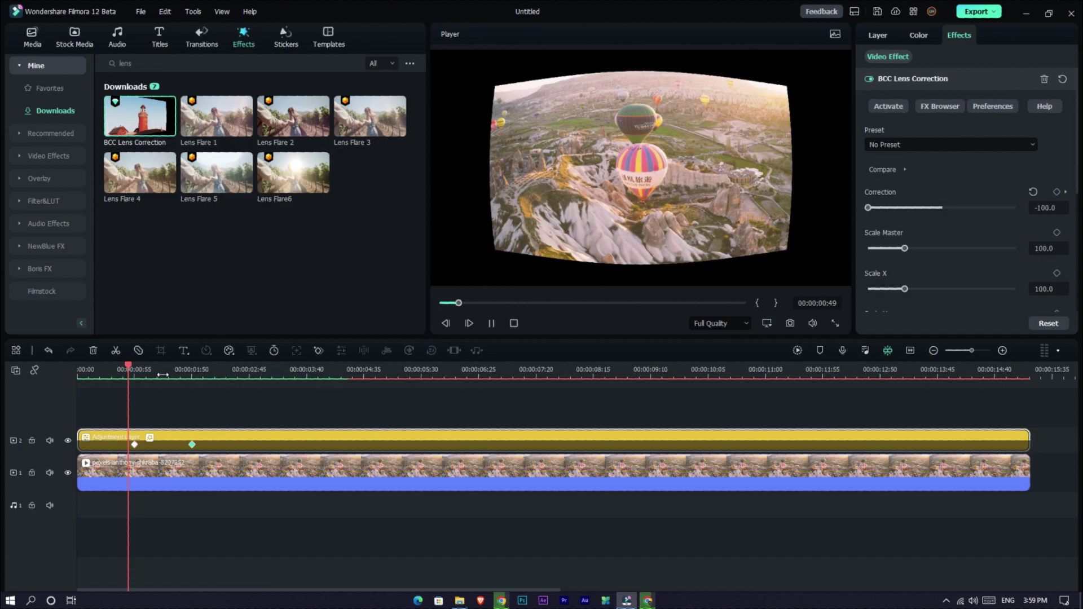
left_click(132, 370)
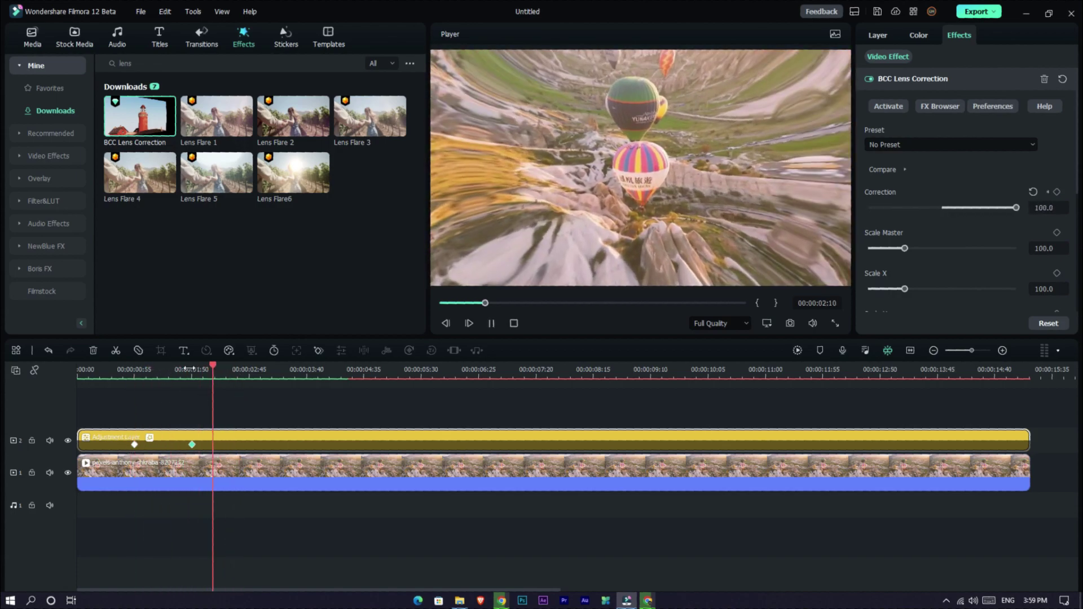
left_click_drag(233, 371, 201, 366)
Step: Apply a Draw Mask to the balloon clip and float the player in its own window
left_click_drag(201, 367, 129, 373)
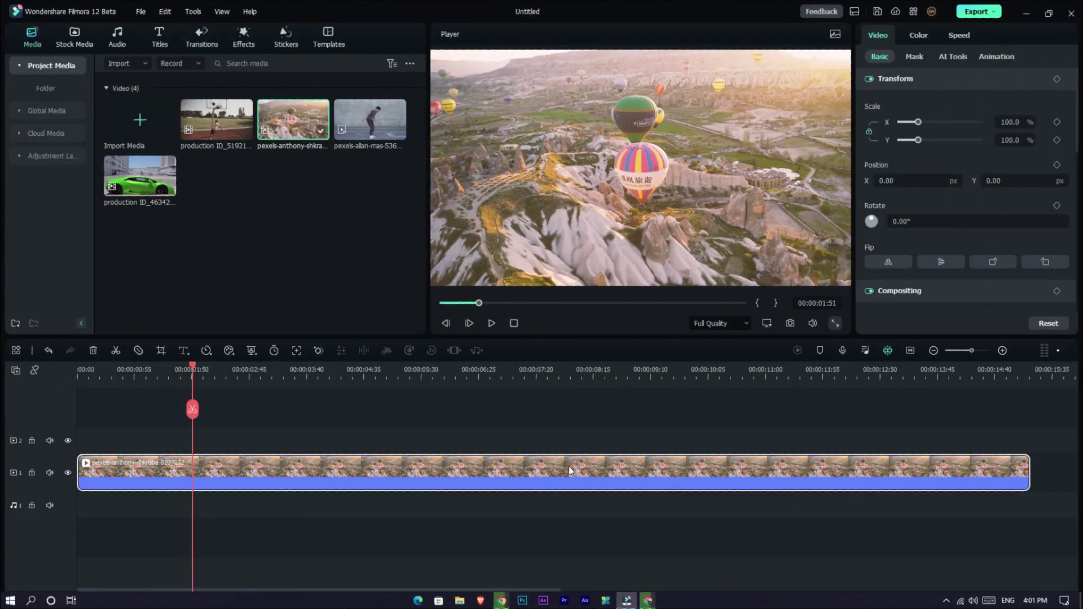
left_click(915, 57)
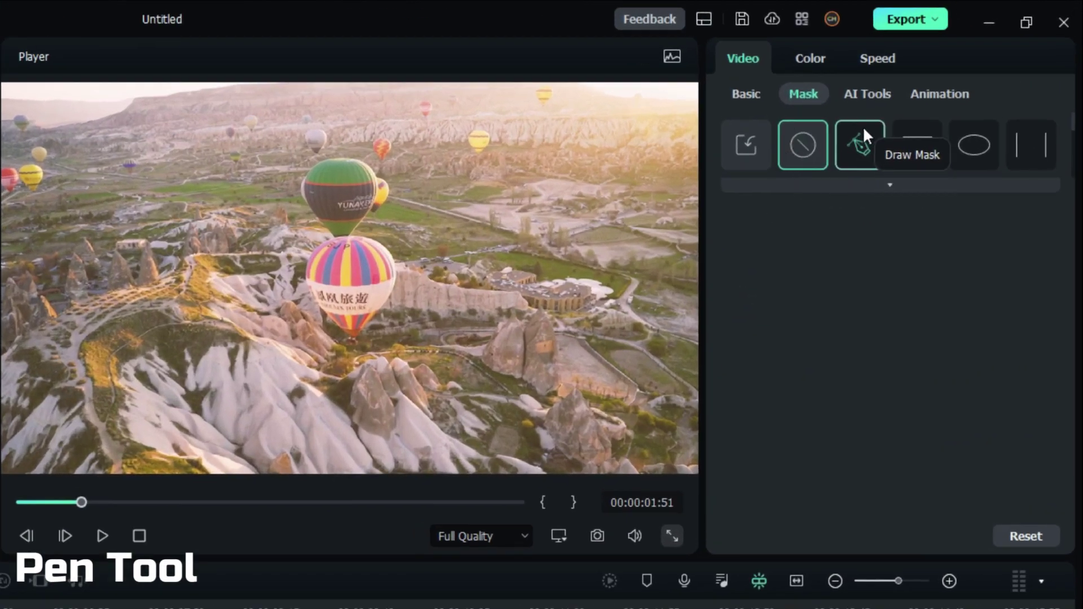
left_click(856, 145)
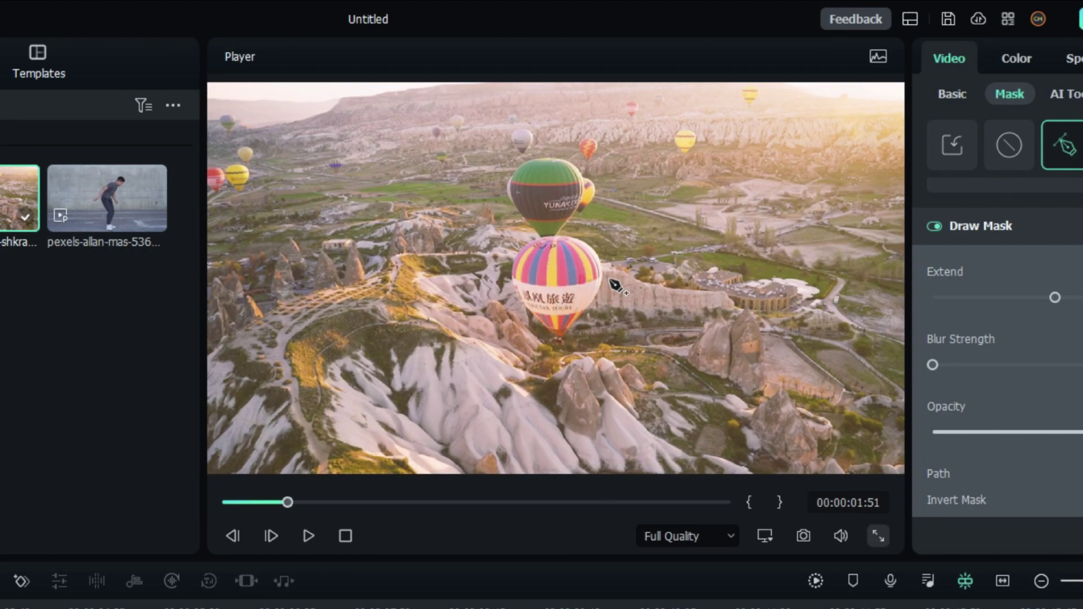
left_click_drag(587, 59, 39, 274)
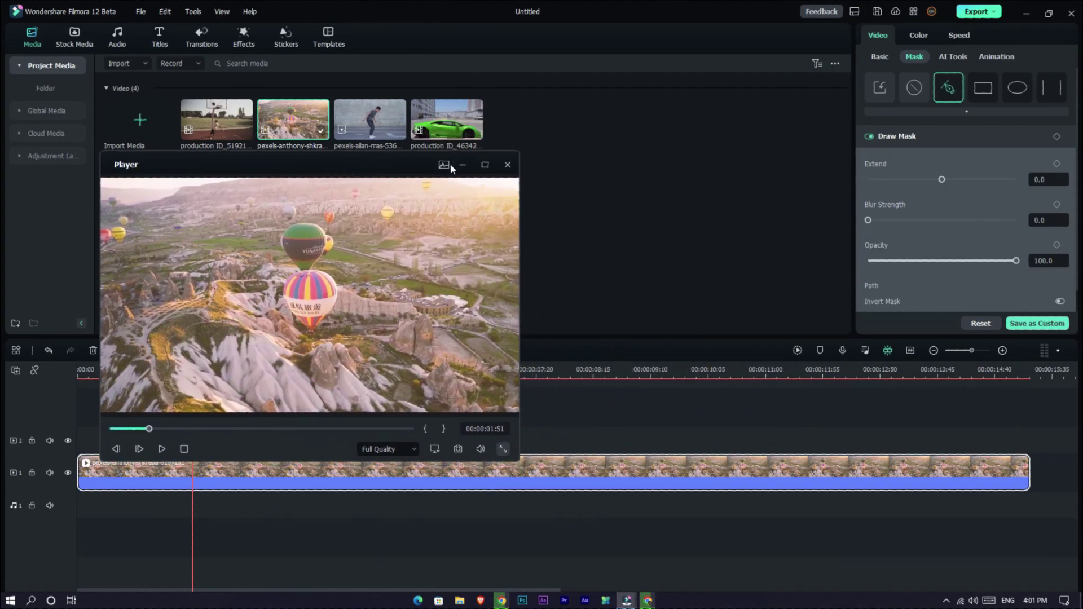
Step: In the maximized Player, draw a closed mask outline around the striped balloon
left_click(485, 165)
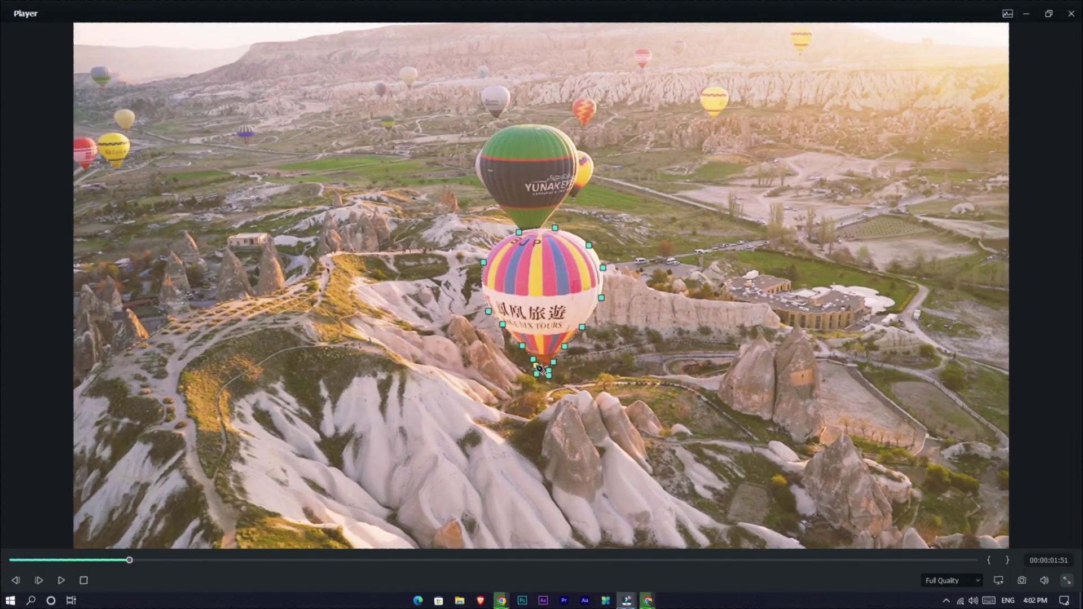
left_click(534, 361)
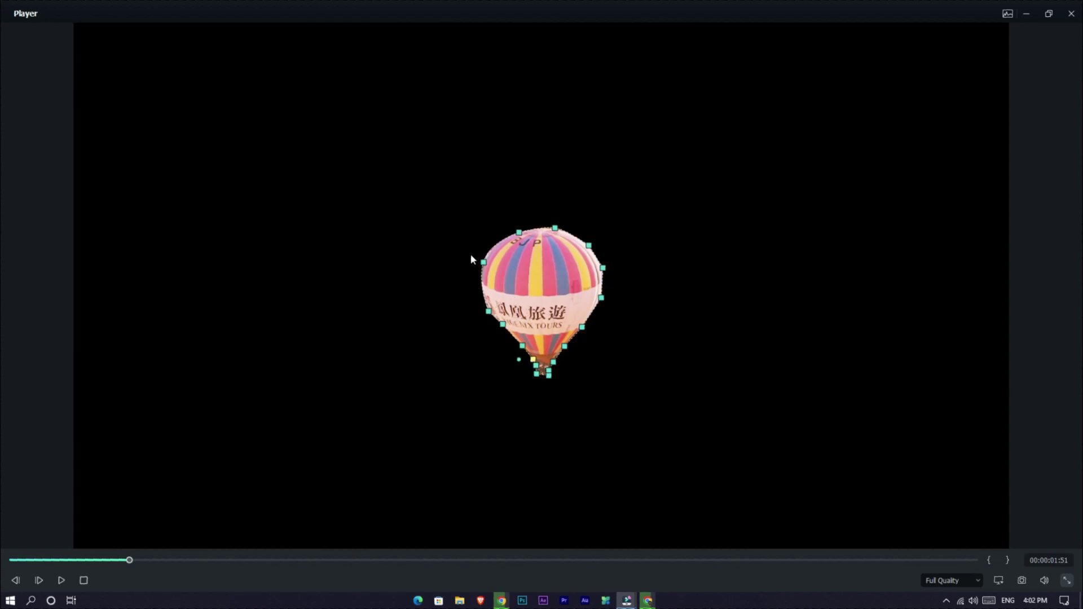
Step: Dock the Player back into the editor and scrub the clip, briefly testing mask inversion
left_click(1045, 17)
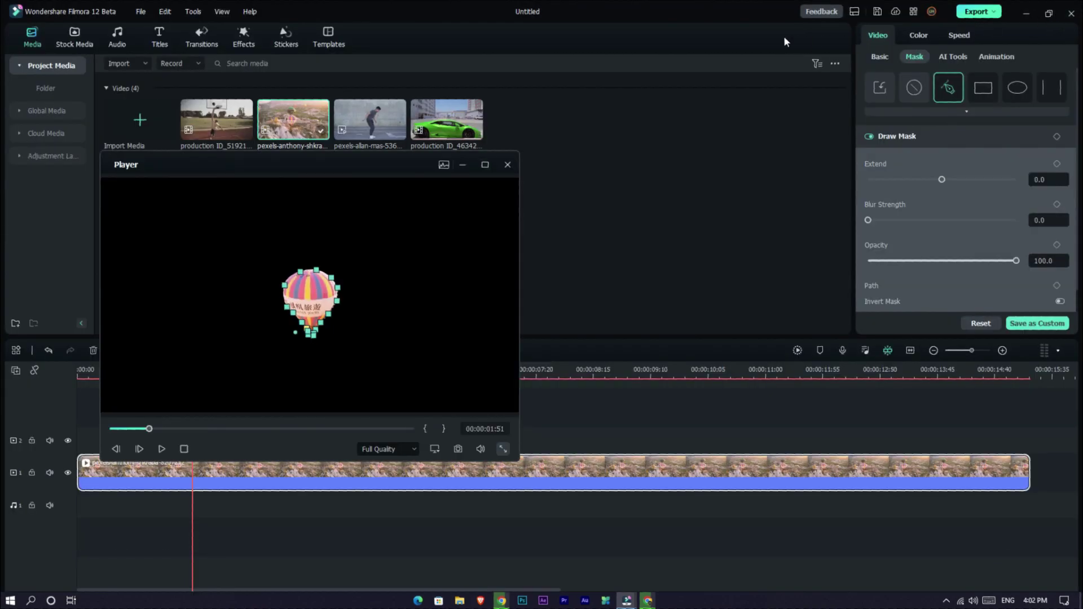
left_click_drag(363, 162, 665, 68)
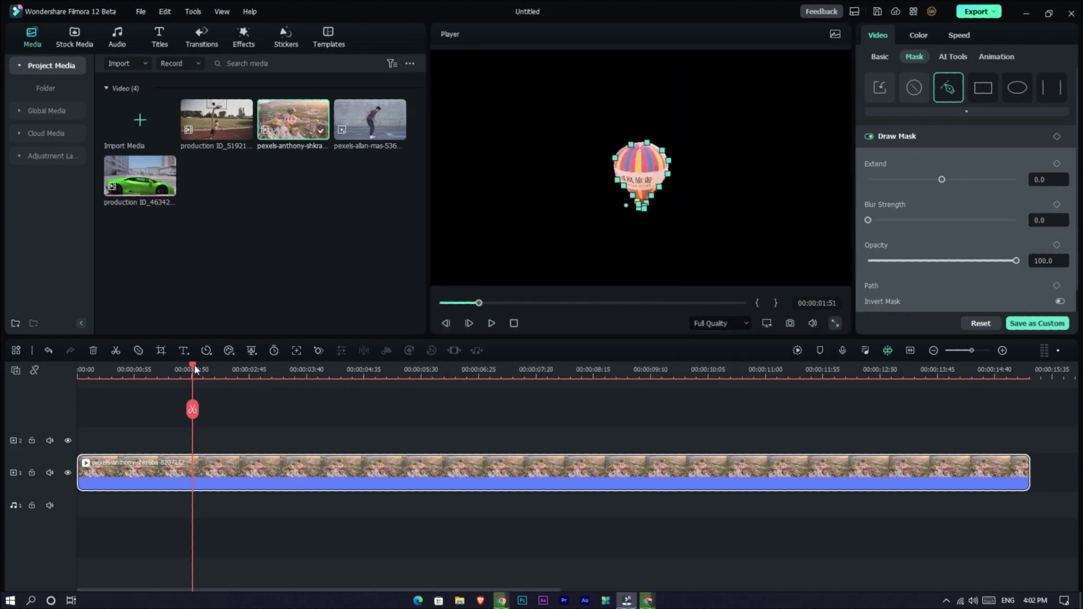
left_click_drag(195, 369, 115, 375)
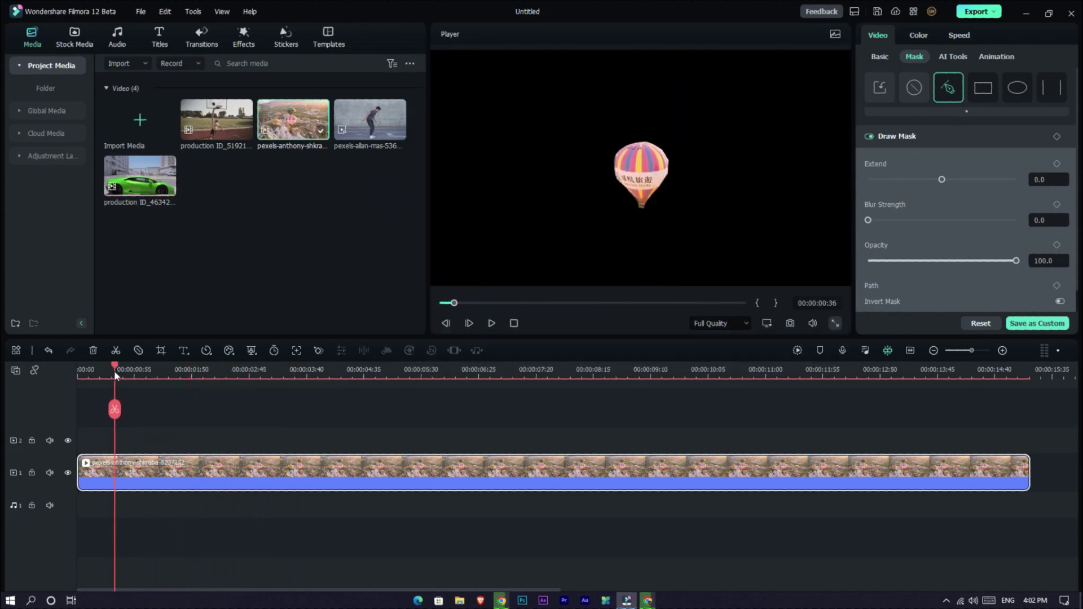
left_click(1060, 302)
left_click(1060, 302)
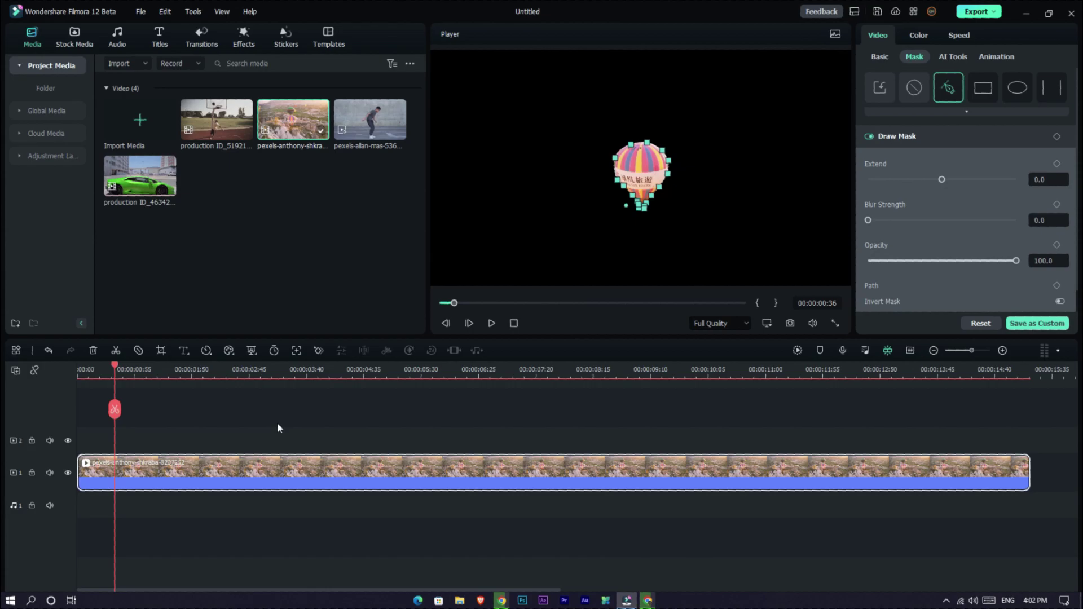
left_click_drag(113, 370, 178, 379)
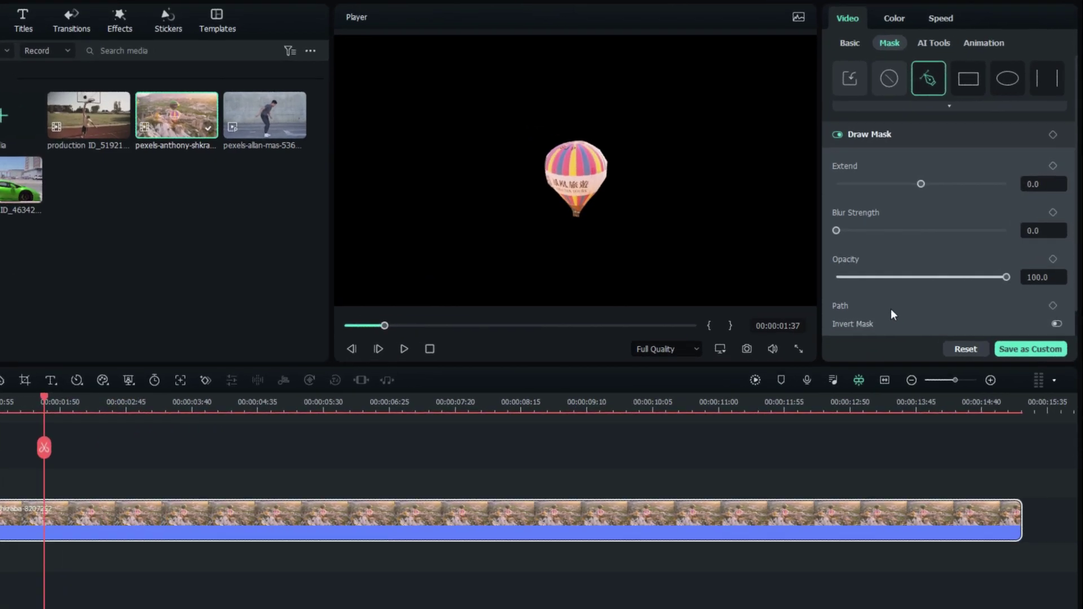
Step: Keyframe the mask path at several later frames to follow the balloon, then play it back
left_click(1051, 315)
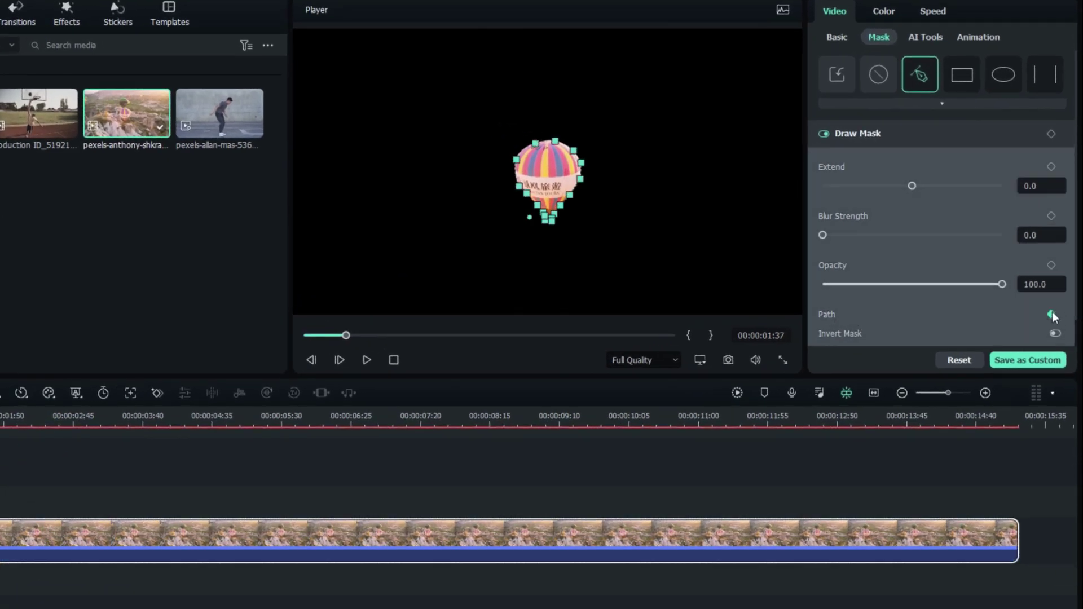
left_click_drag(5, 418, 203, 417)
left_click_drag(570, 179, 491, 177)
left_click(358, 449)
left_click(556, 451)
left_click(670, 420)
left_click(762, 425)
left_click(820, 421)
key("space")
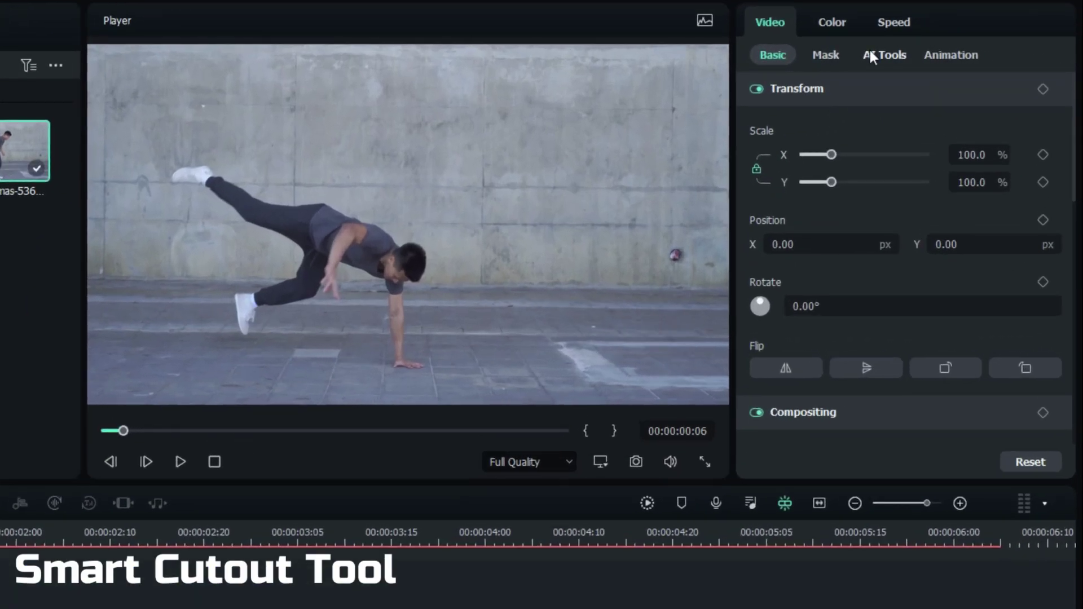
Step: Switch on the Smart Cutout toggle in the dancer clip's AI Tools panel
left_click(869, 50)
scroll(927, 201, "down", 5)
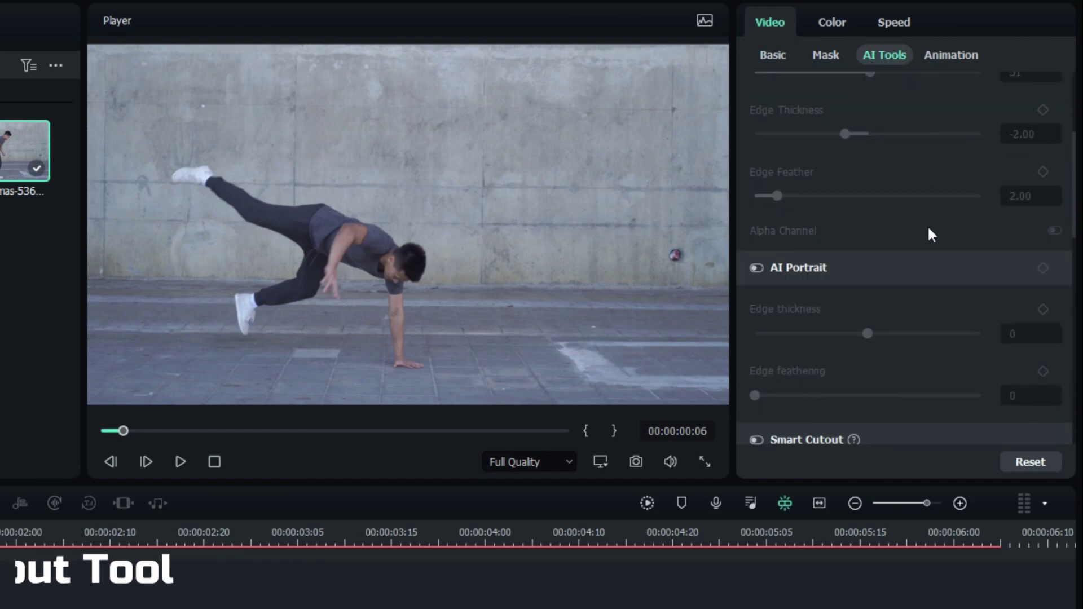
scroll(925, 236, "down", 5)
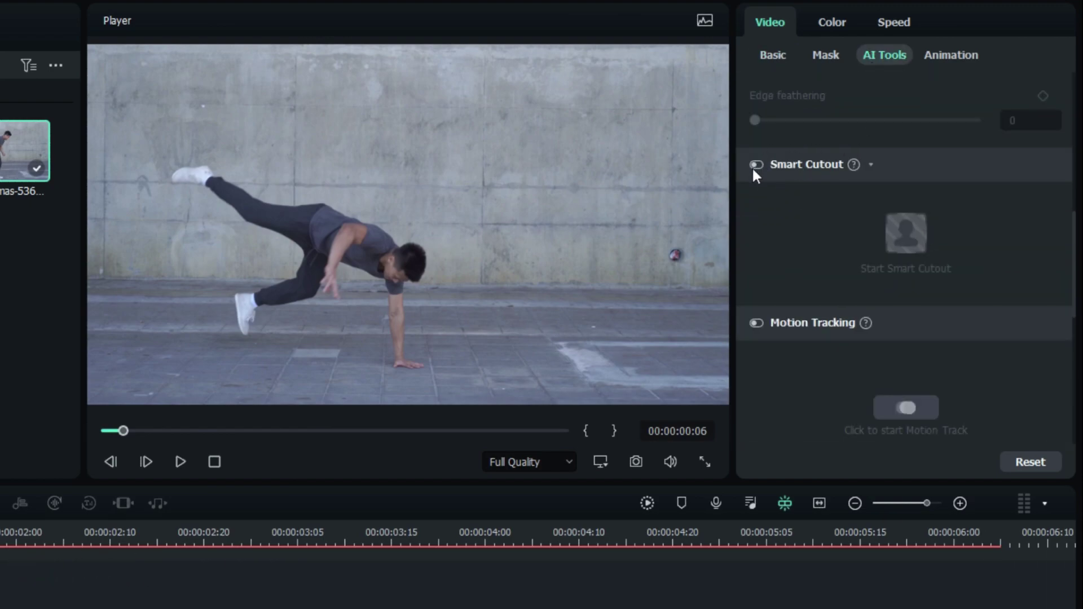
left_click(756, 165)
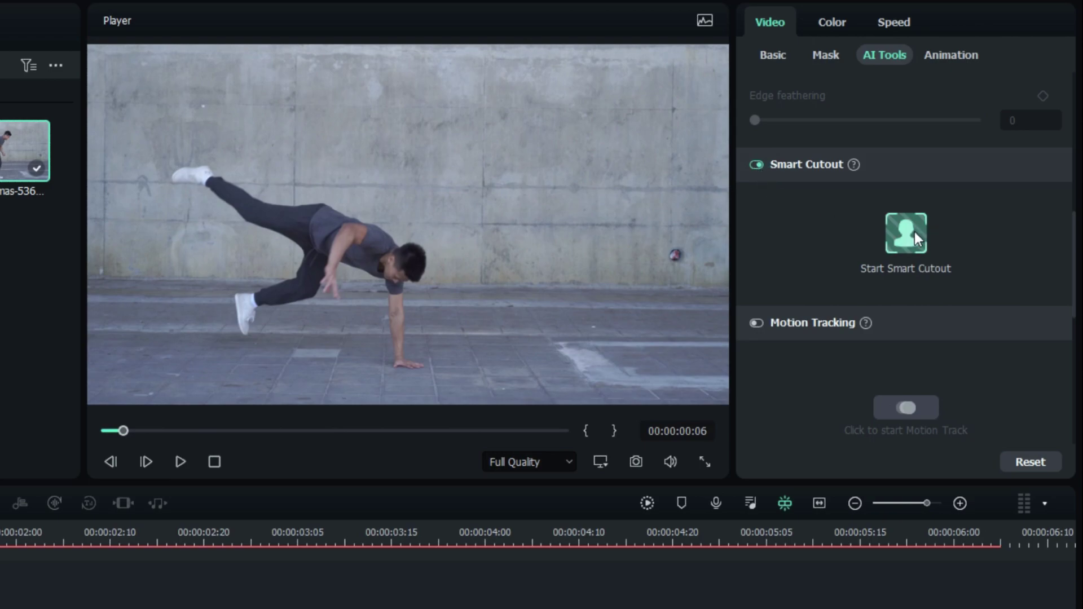
Step: Start Smart Cutout in a full-screen window and brush over the dancer on an early frame
left_click(905, 232)
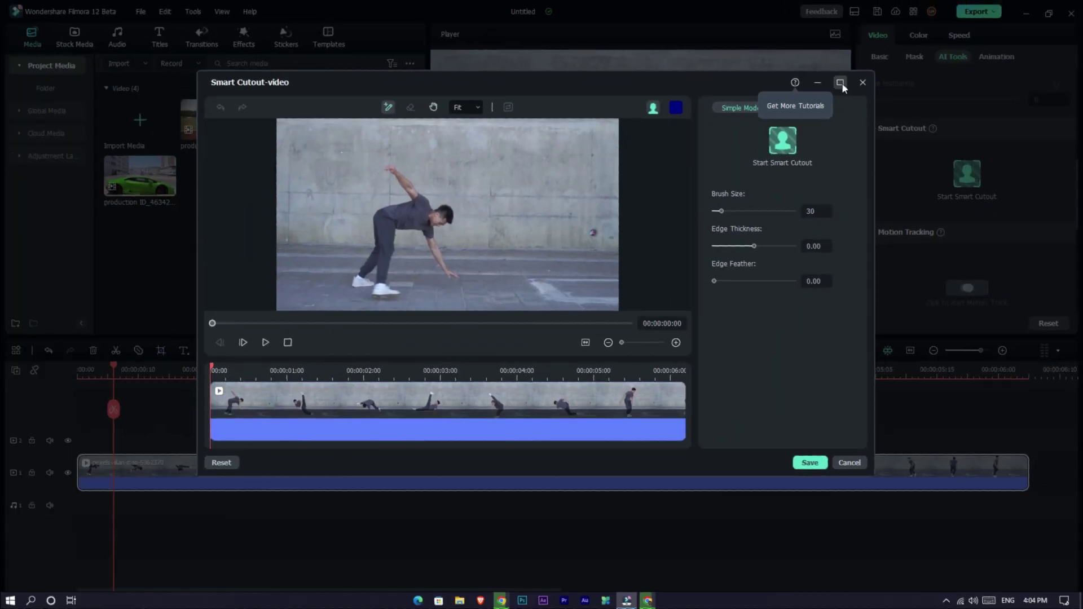
left_click(840, 83)
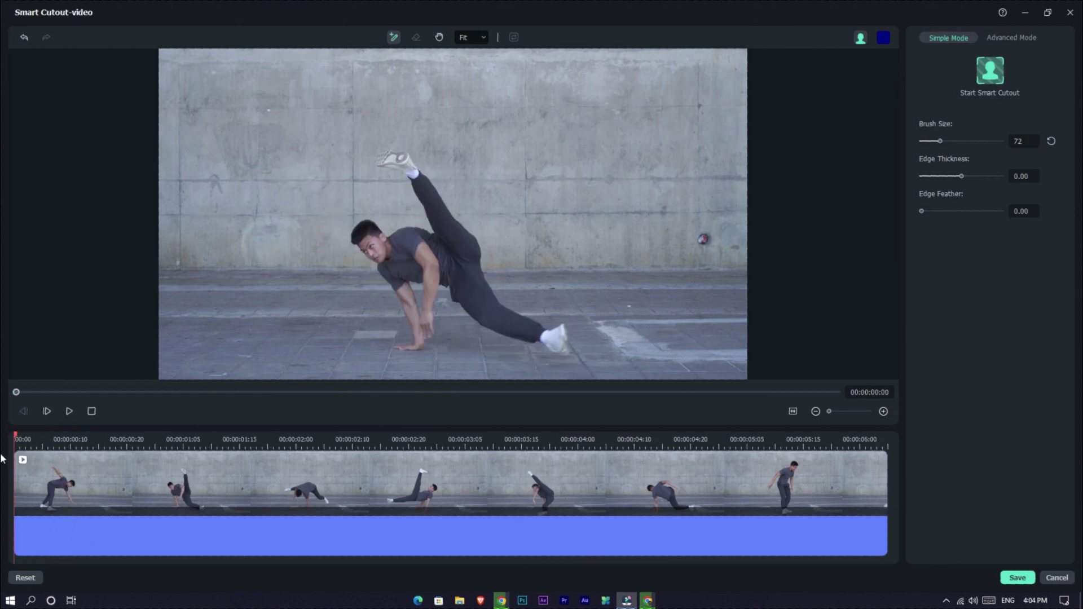
left_click(20, 443)
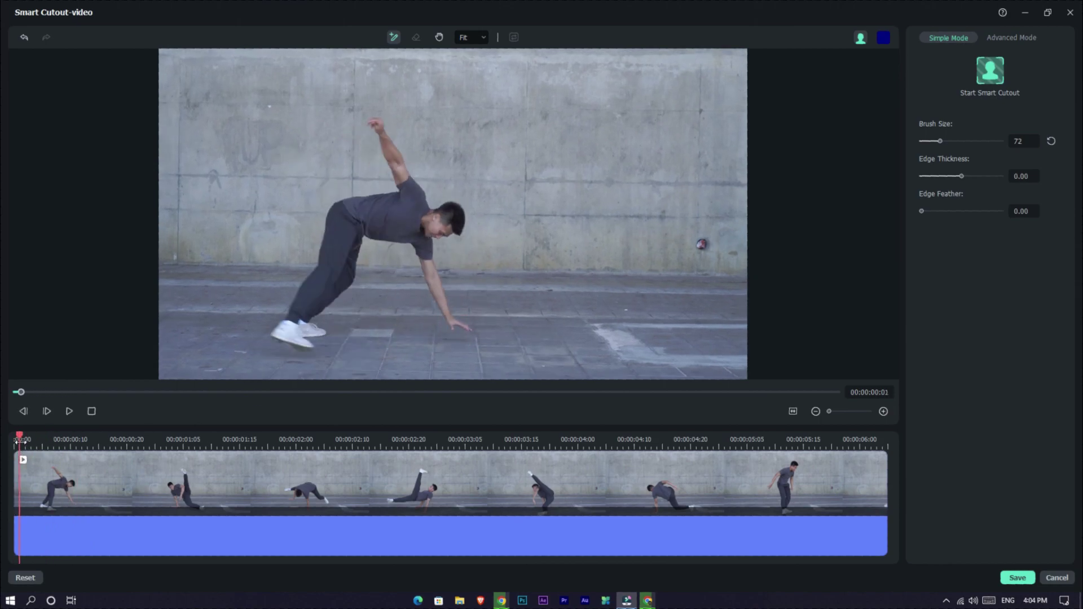
left_click_drag(20, 442, 37, 444)
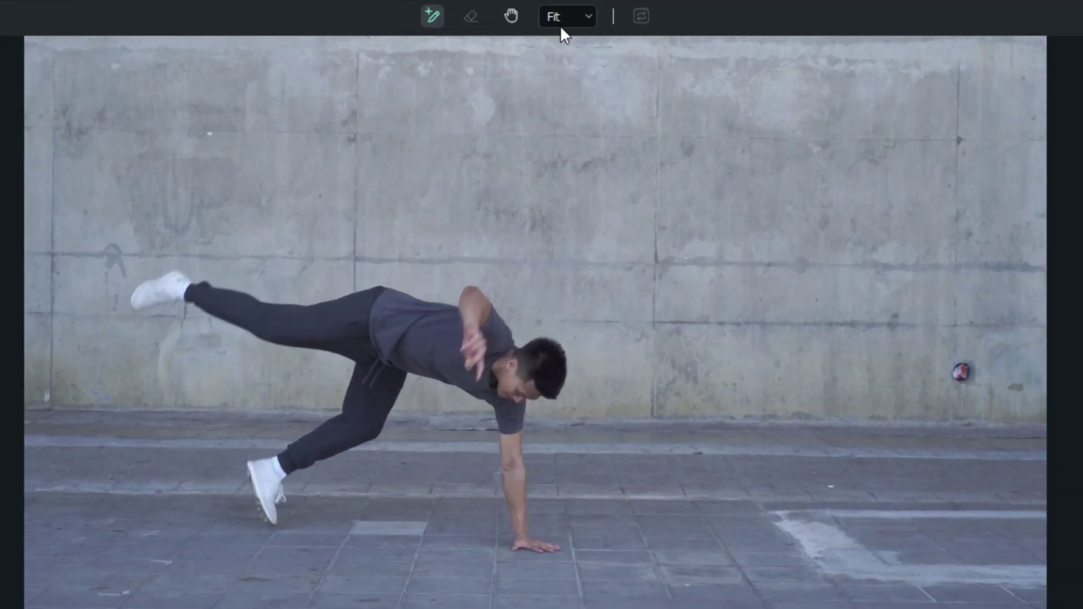
mouse_move(461, 332)
left_mouse_down()
mouse_move(532, 365)
mouse_move(508, 378)
mouse_move(407, 334)
mouse_move(266, 324)
left_mouse_up()
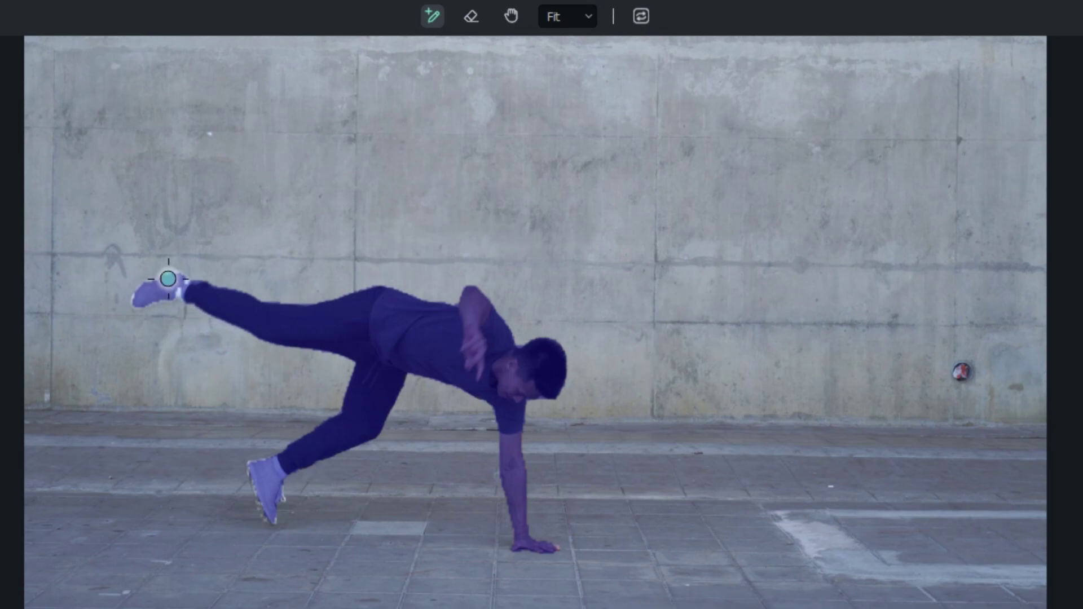
Step: Zoom the canvas to 50% and pan to cover the dancer's foot, then return to Fit
left_click(580, 16)
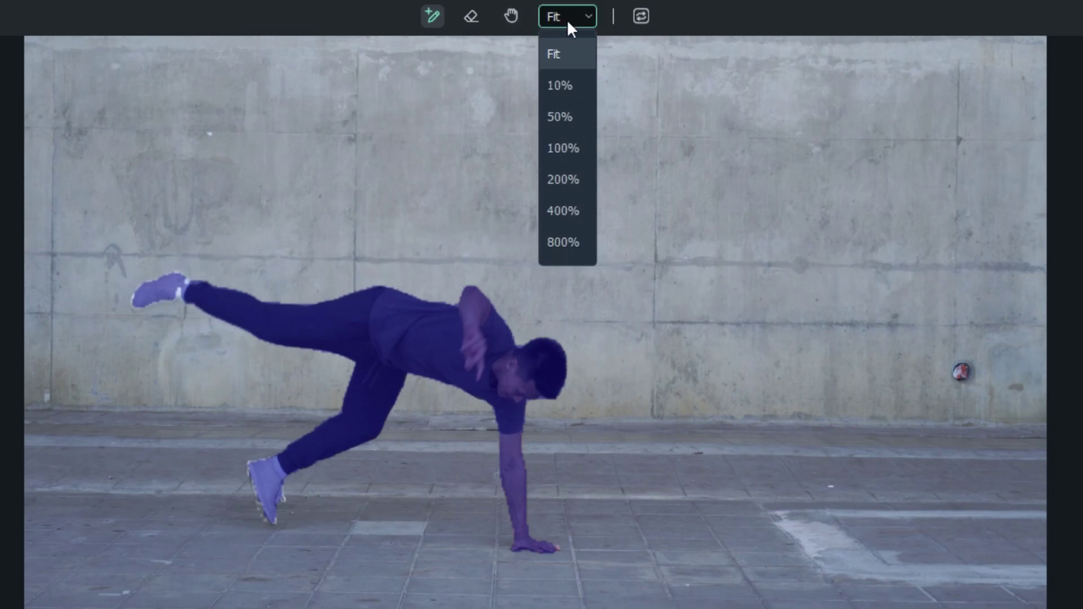
left_click(560, 113)
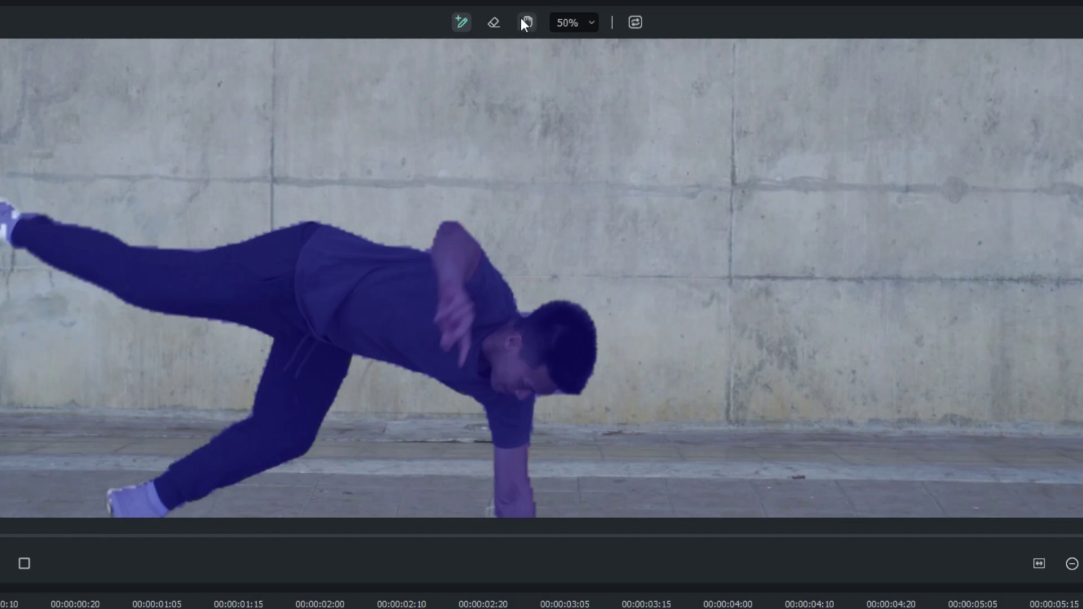
left_click_drag(206, 255, 423, 189)
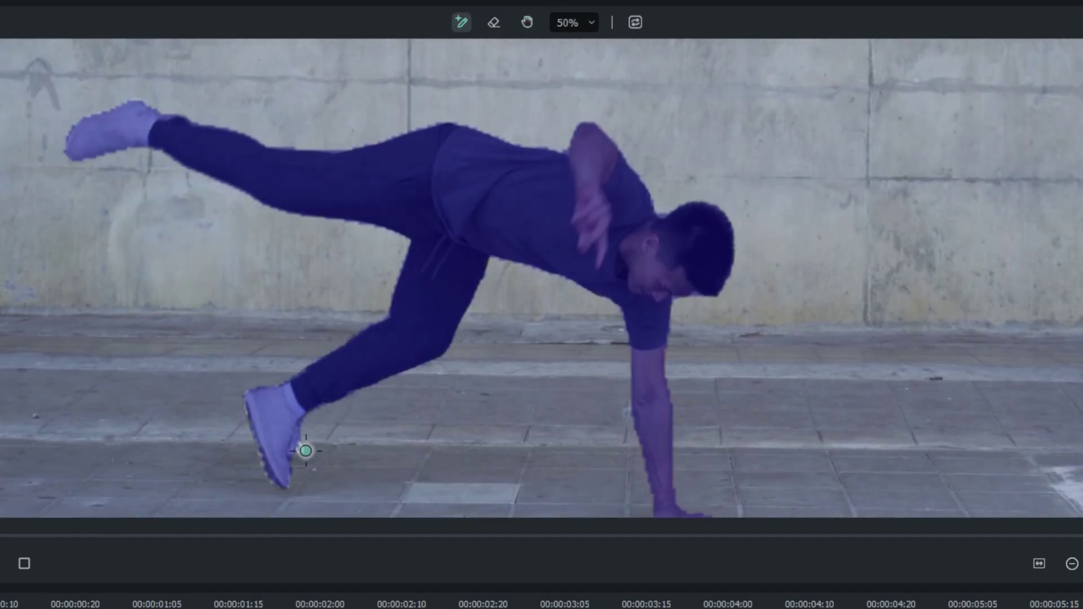
left_click(527, 22)
left_click_drag(527, 150, 454, 57)
left_click(461, 22)
key("shift+z")
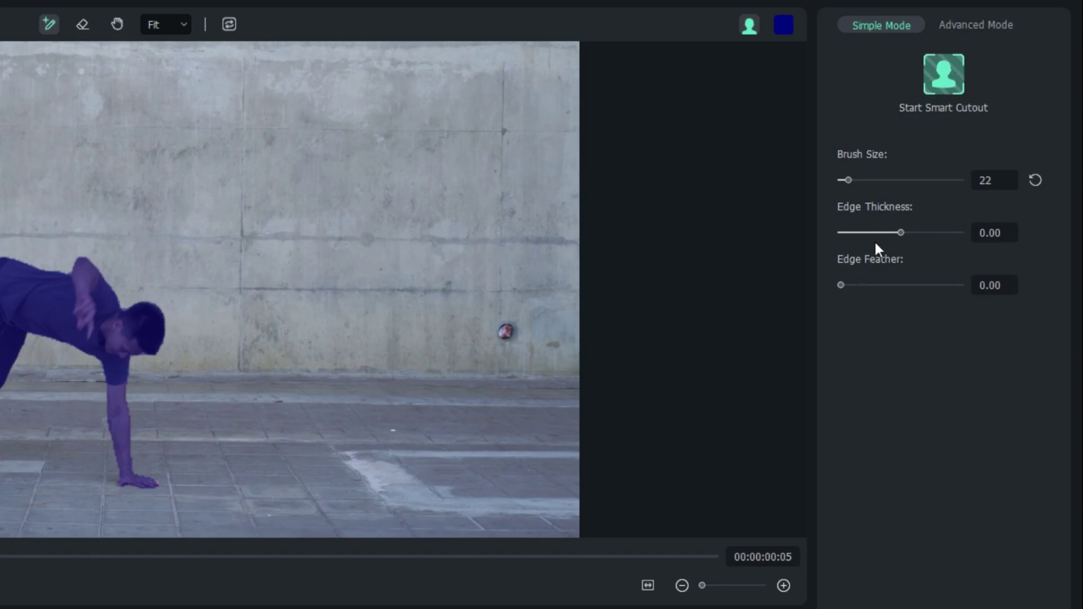
Step: Track the brushed dancer selection through the whole clip and play back the result
left_click(942, 77)
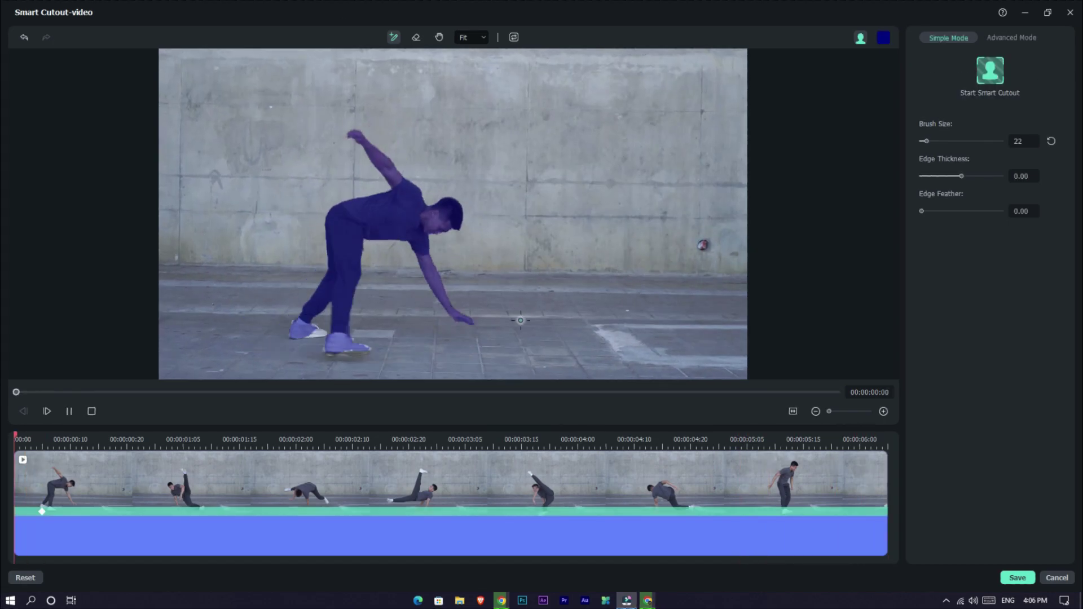
key("space")
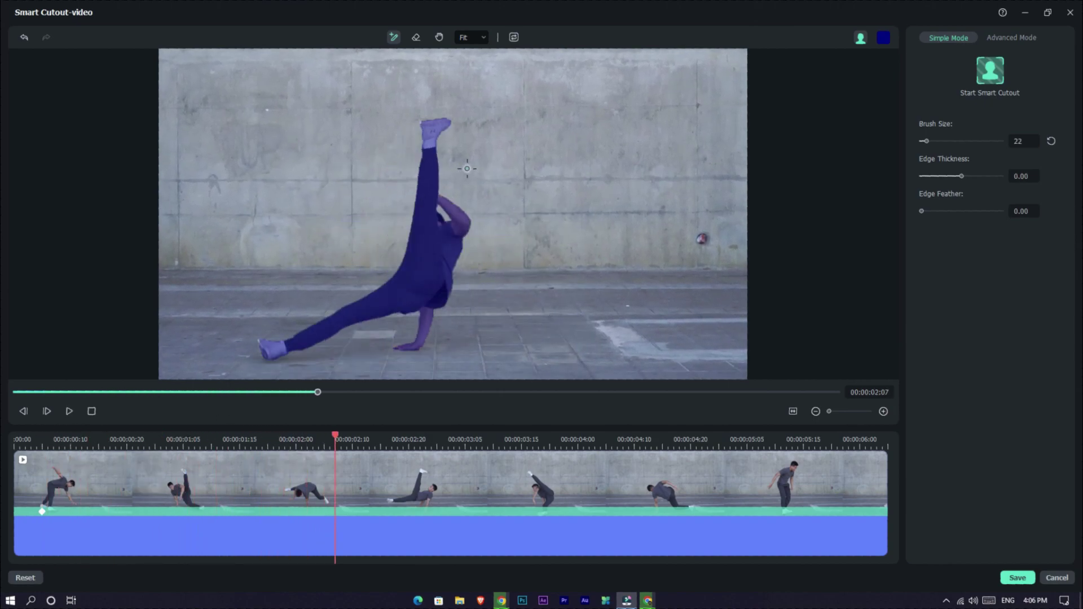
key("space")
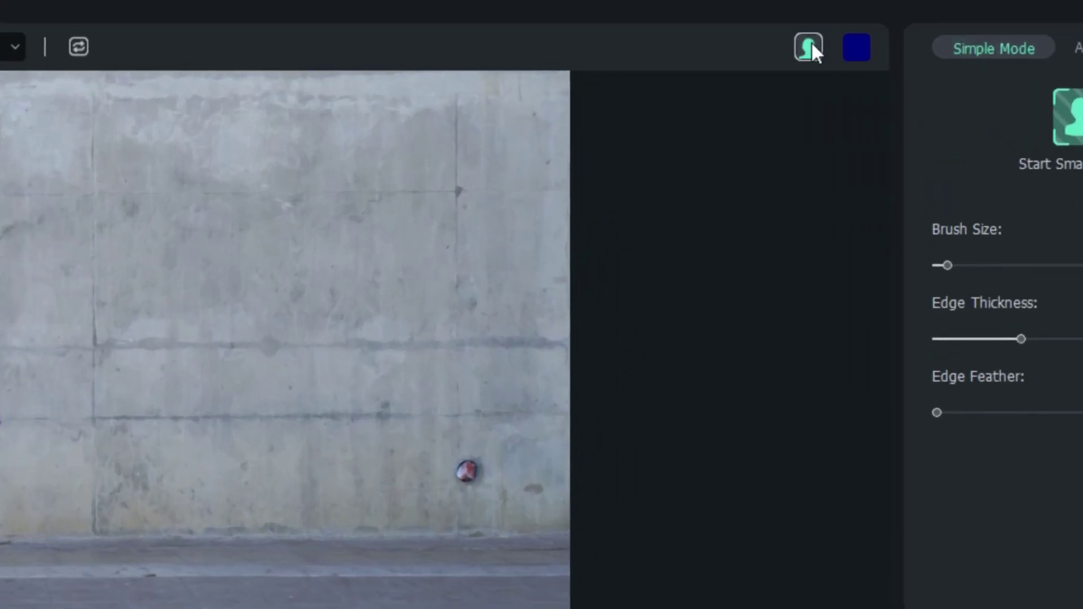
Step: Check the dancer matte on the transparency grid, then black, then back to the transparency grid
mouse_move(861, 36)
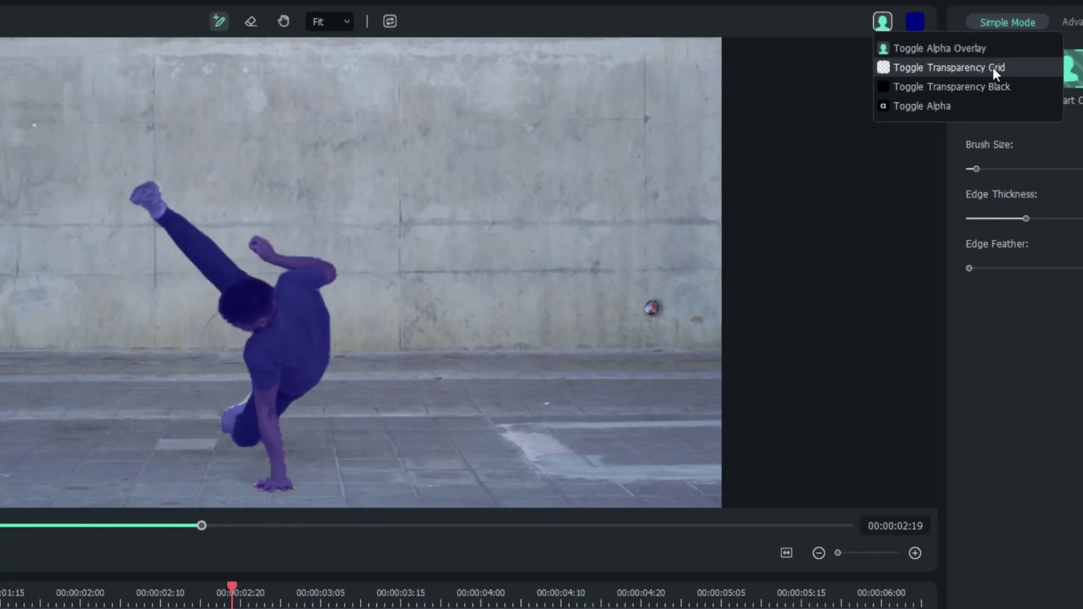
left_click(969, 115)
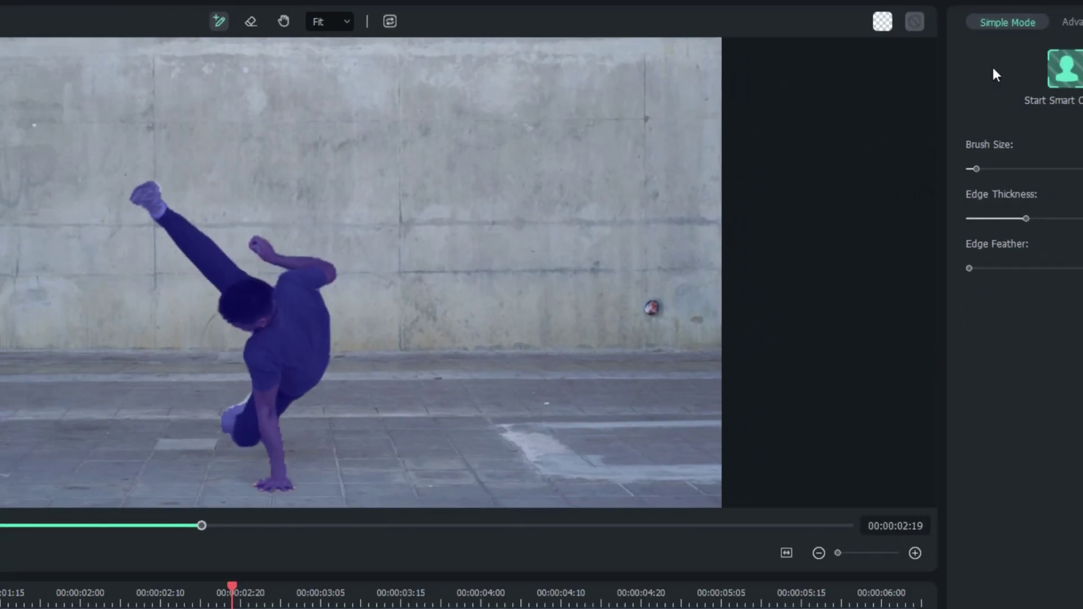
mouse_move(883, 23)
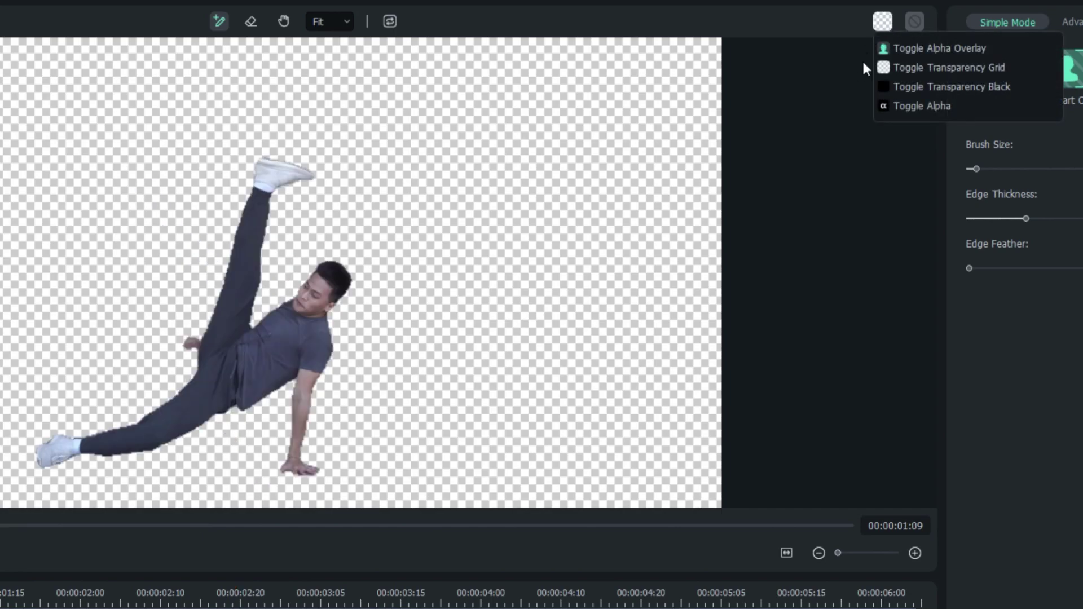
left_click(945, 86)
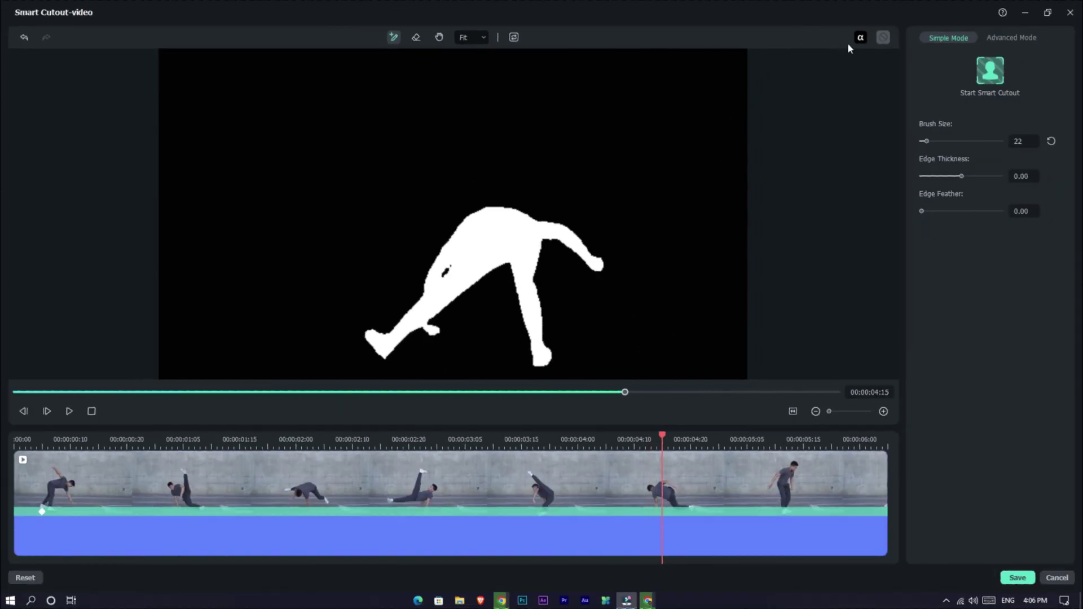
mouse_move(883, 23)
left_click(872, 69)
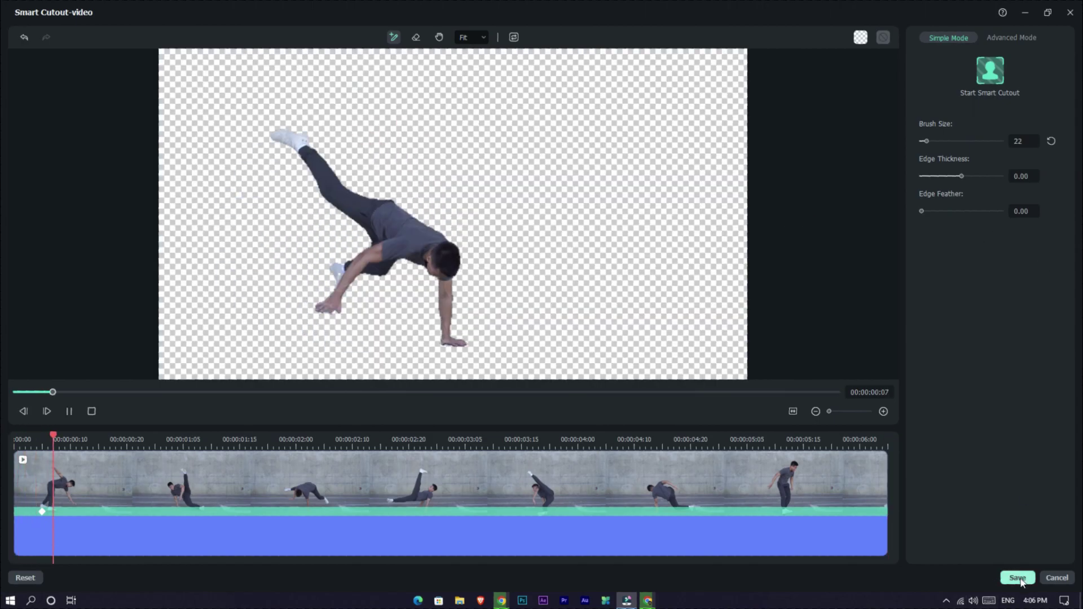
Step: Save the cutout, move the dancer to track 2 above the green car clip, and play from the start
left_click(1018, 578)
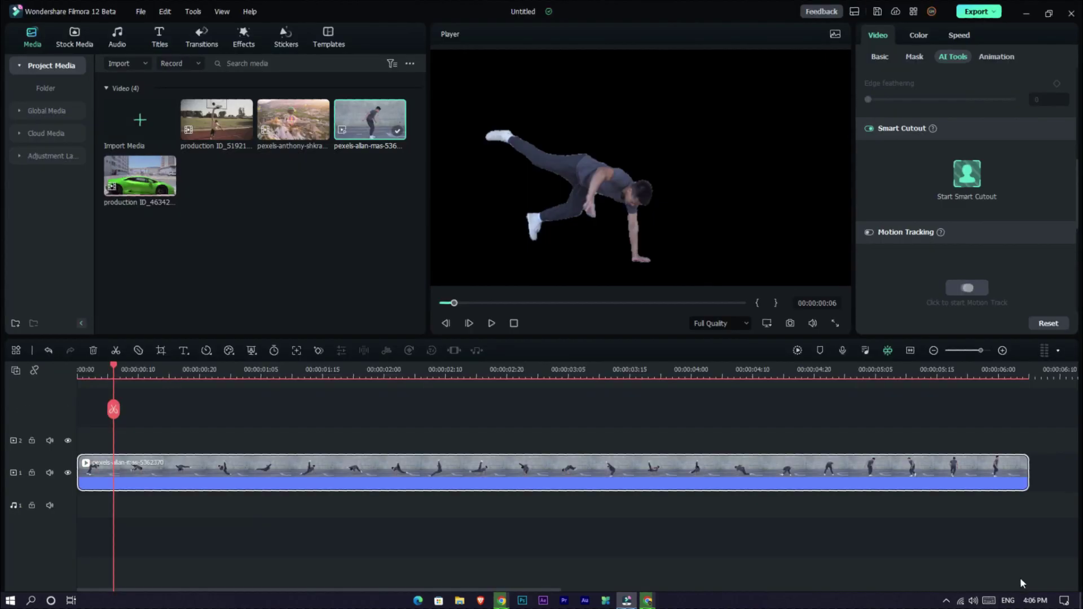
left_click_drag(114, 375, 285, 377)
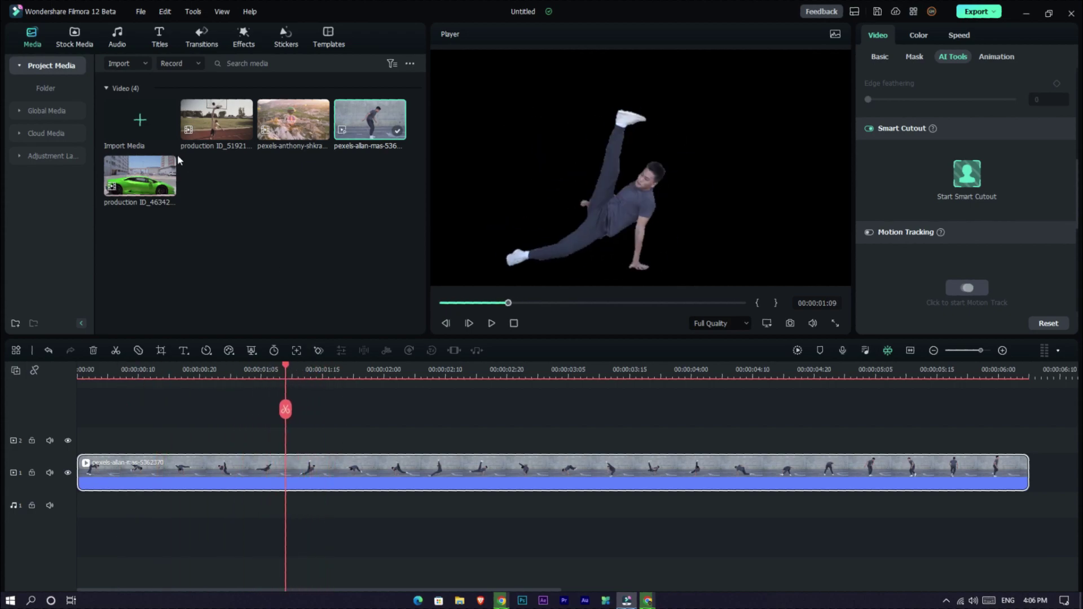
left_click_drag(285, 472, 276, 436)
left_click_drag(167, 186, 80, 485)
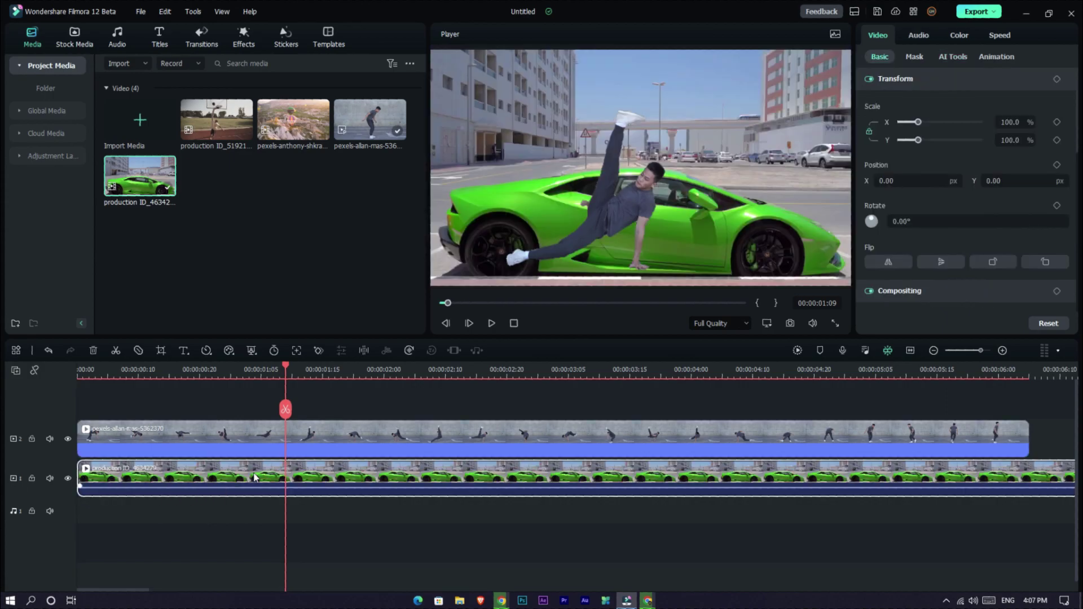
left_click(619, 212)
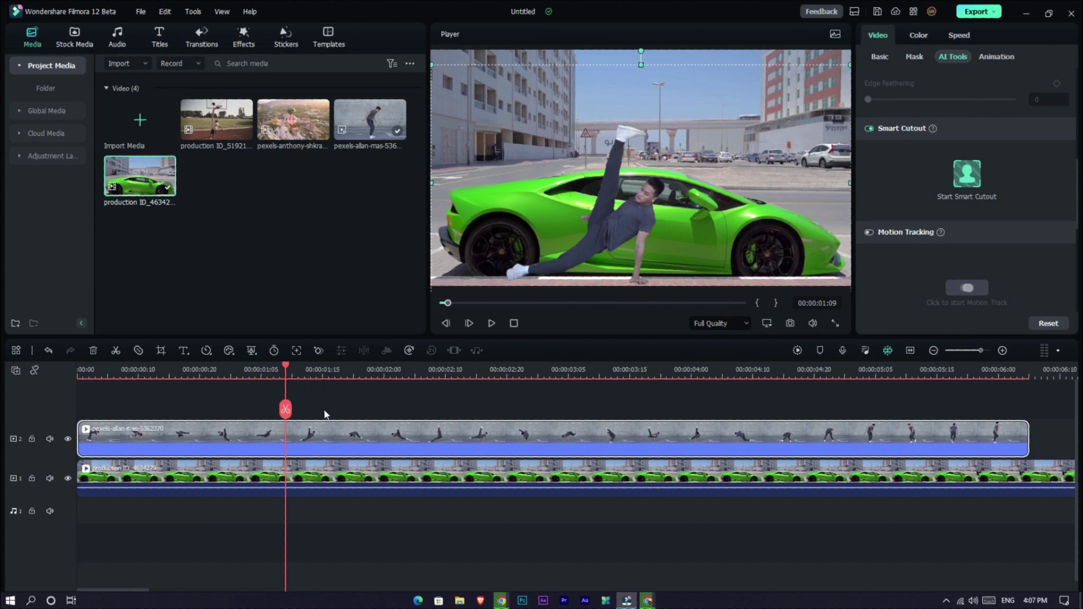
left_click_drag(286, 367, 73, 363)
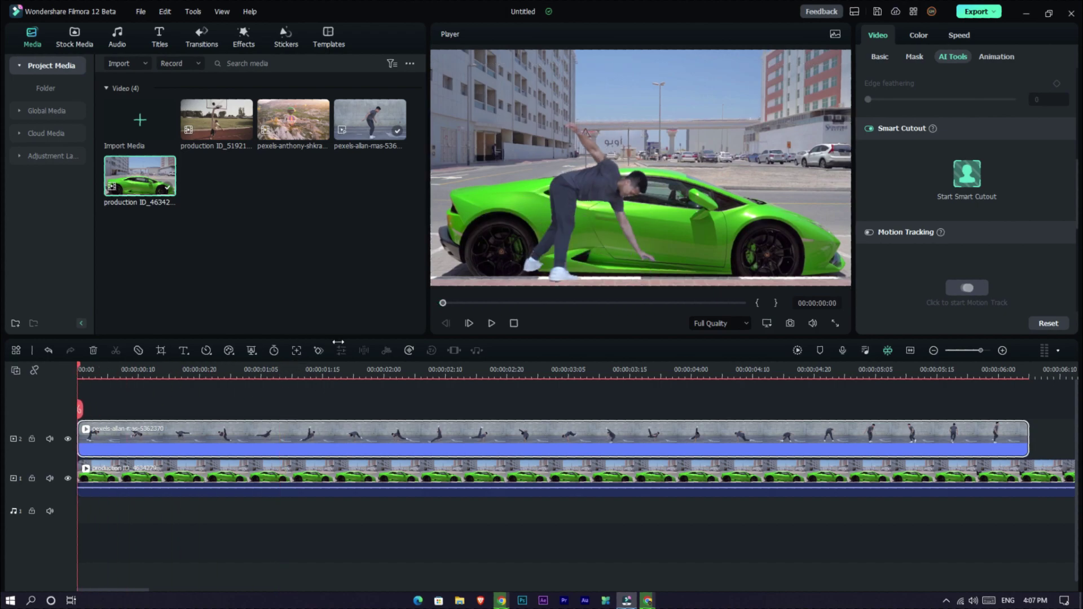
key("space")
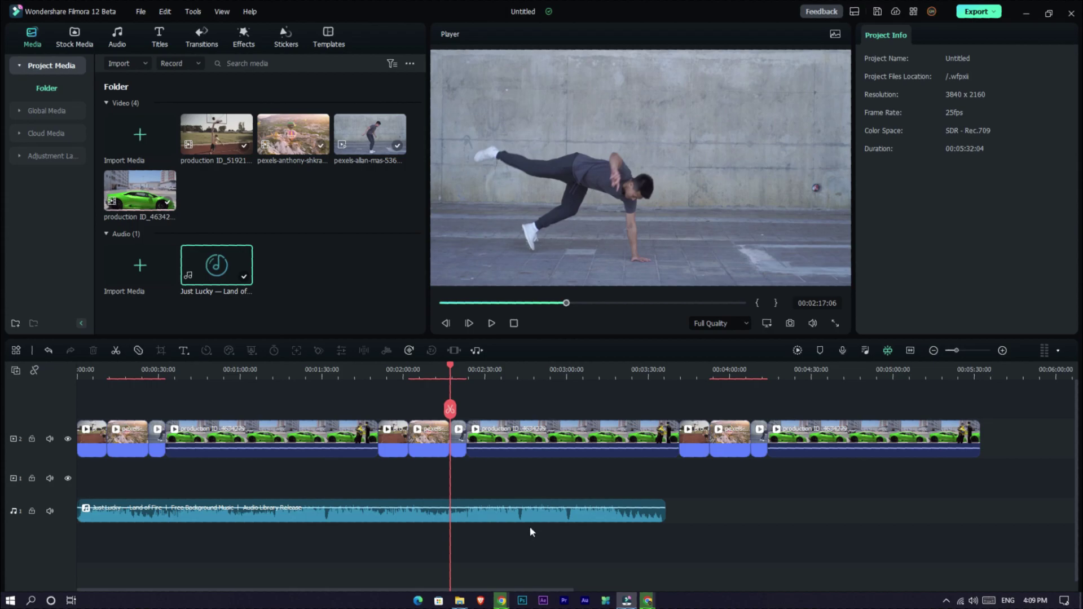
Step: Stretch the background music clip's right edge out to about 5:32, matching the video's end
left_click(514, 520)
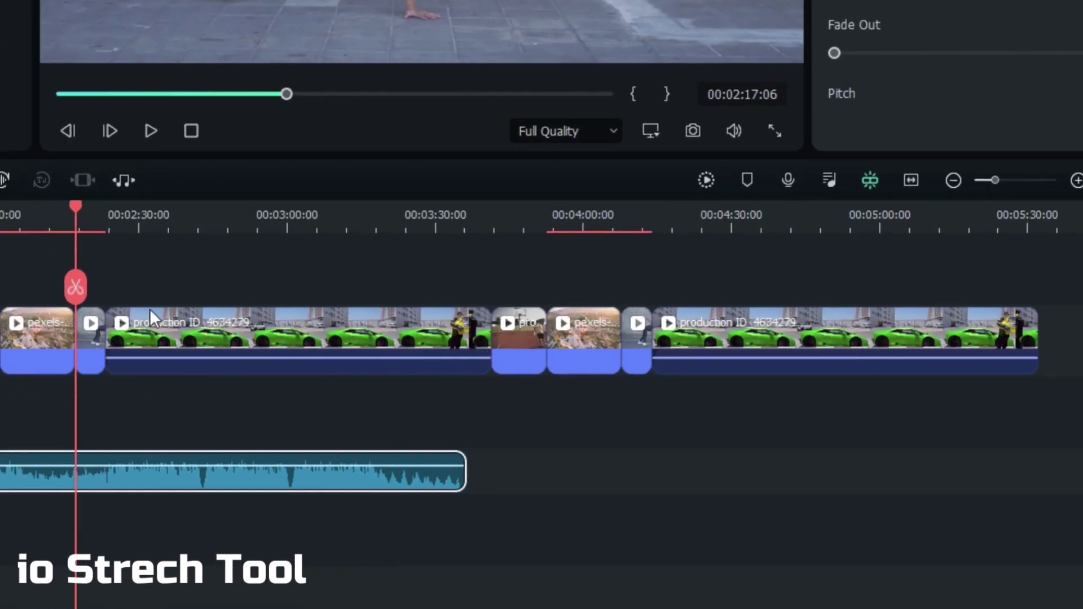
left_click_drag(96, 215, 949, 206)
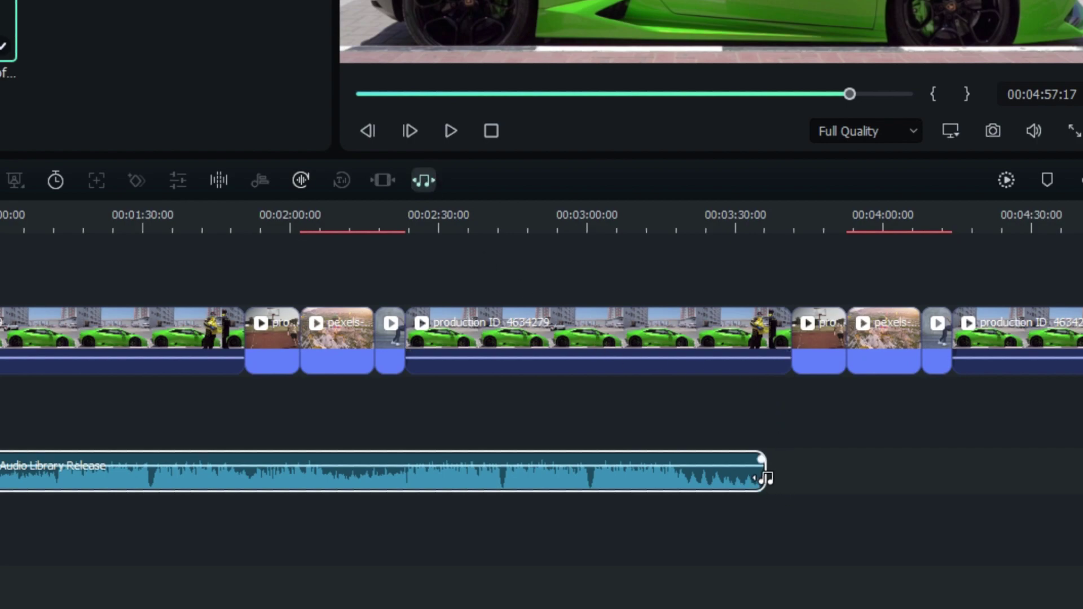
left_click_drag(766, 478, 1082, 481)
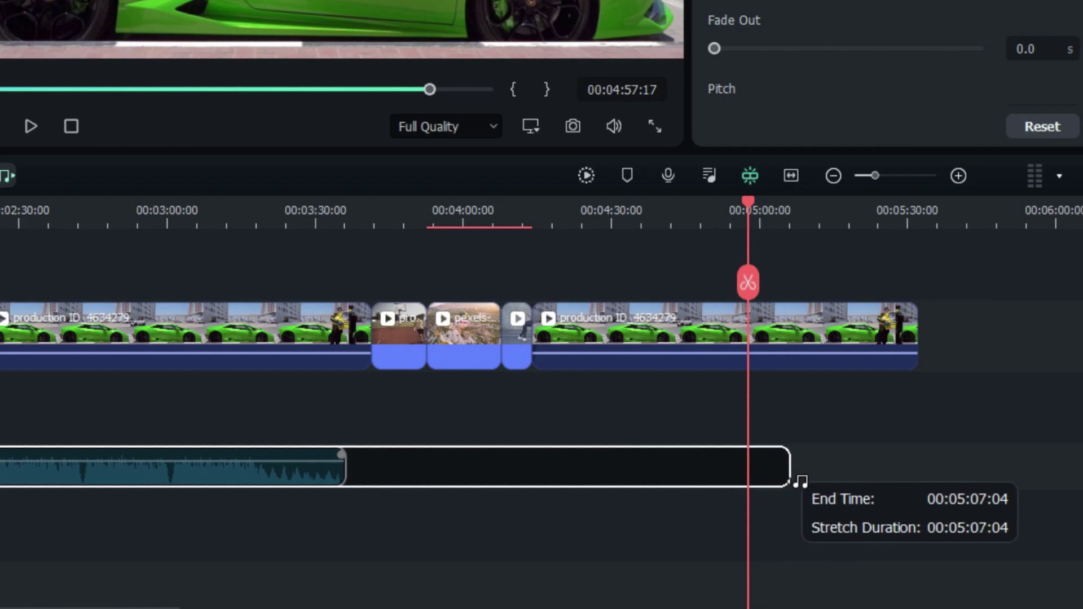
left_click_drag(800, 481, 913, 484)
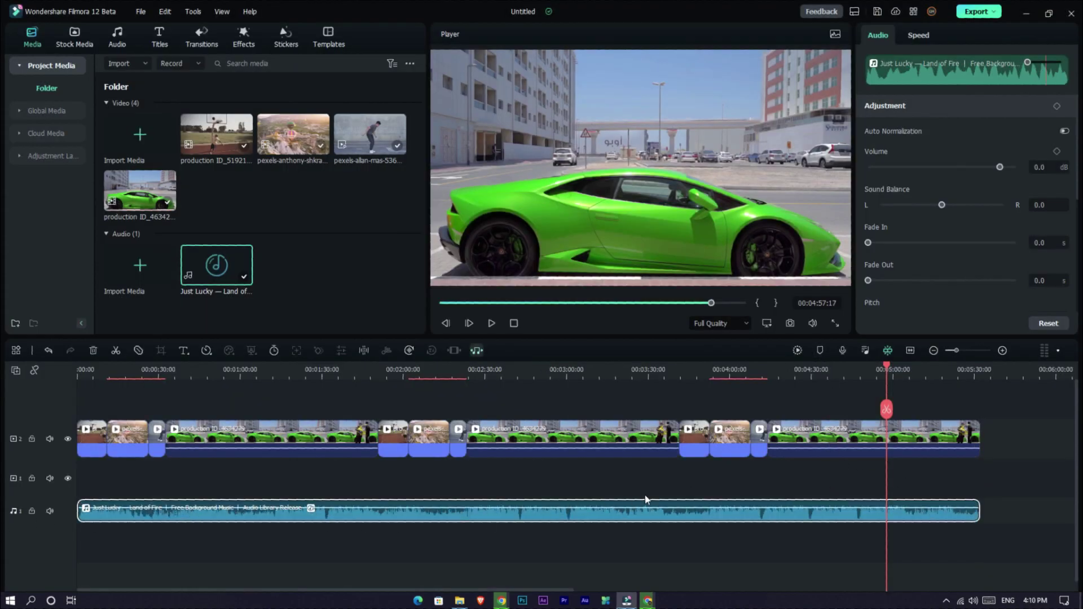
Step: Play the stretched music from points around 3:59, 4:49, 5:19, 1:30 and 1:51
left_click(805, 370)
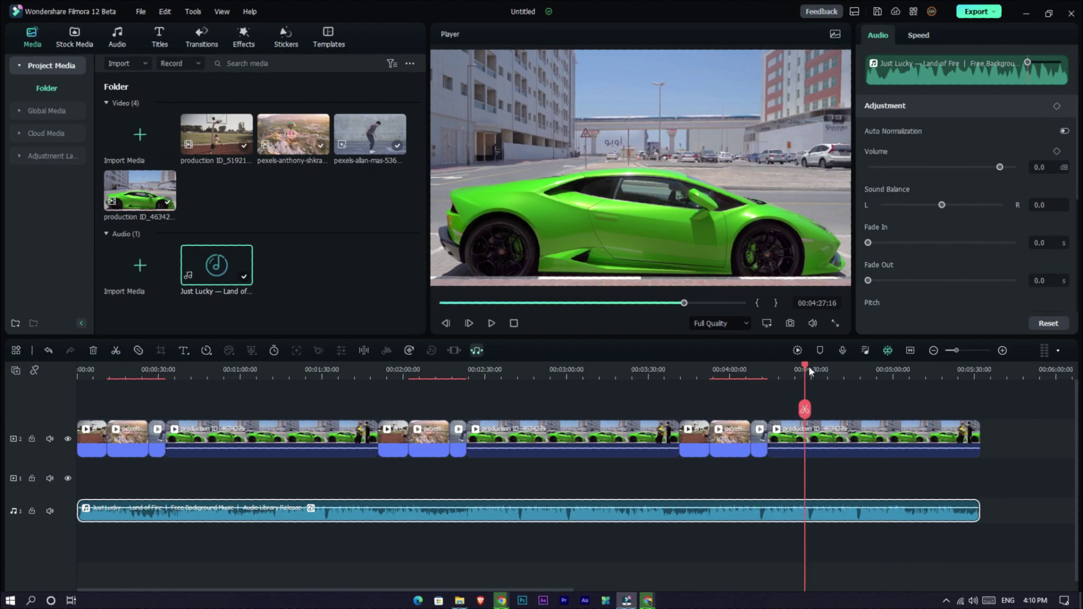
left_click(728, 369)
key("space")
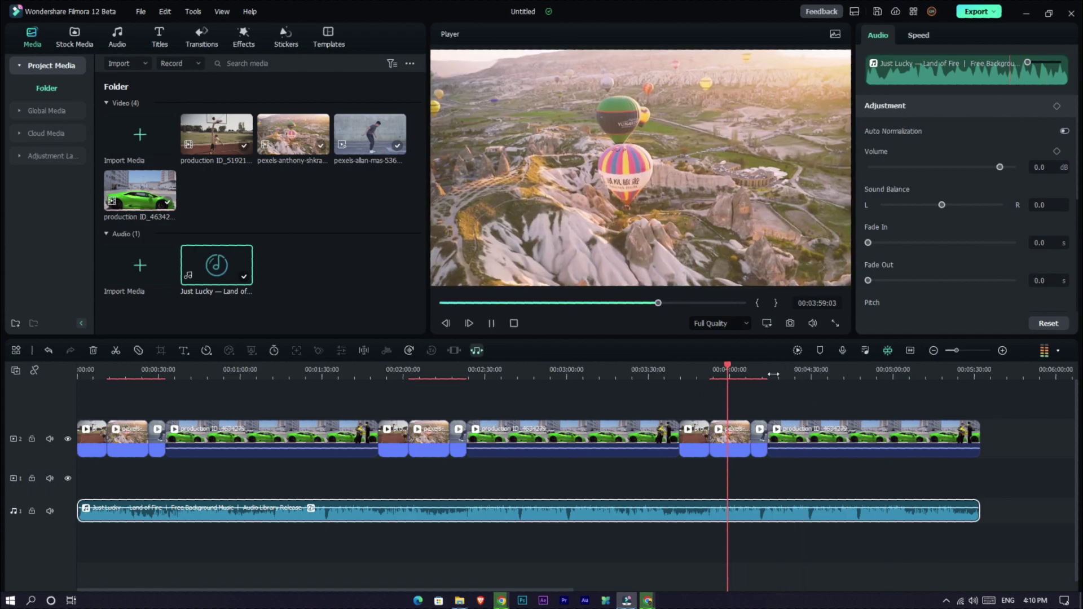
left_click(865, 372)
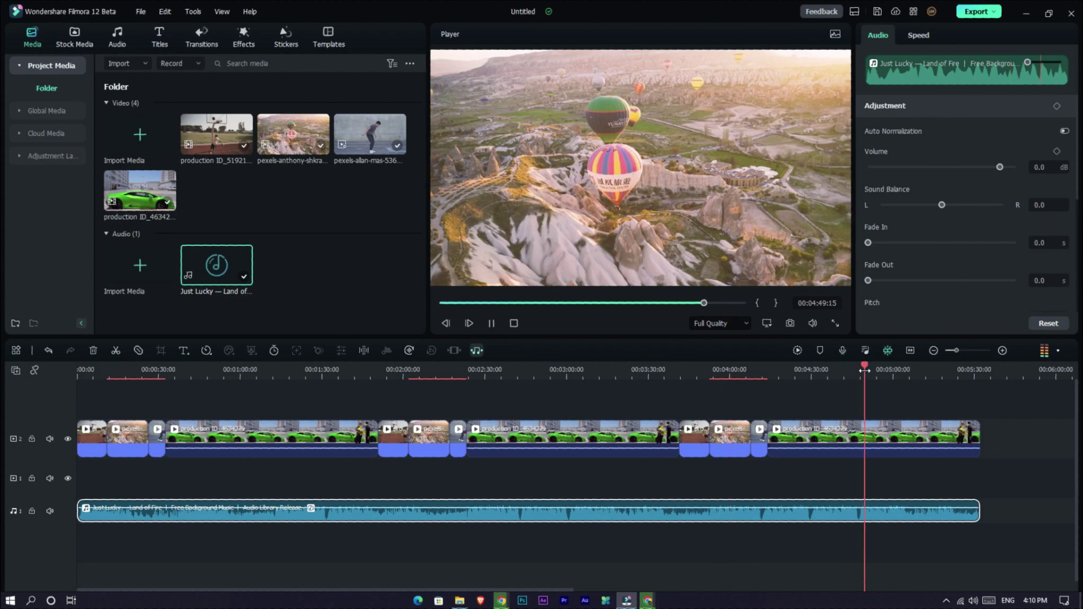
left_click(945, 370)
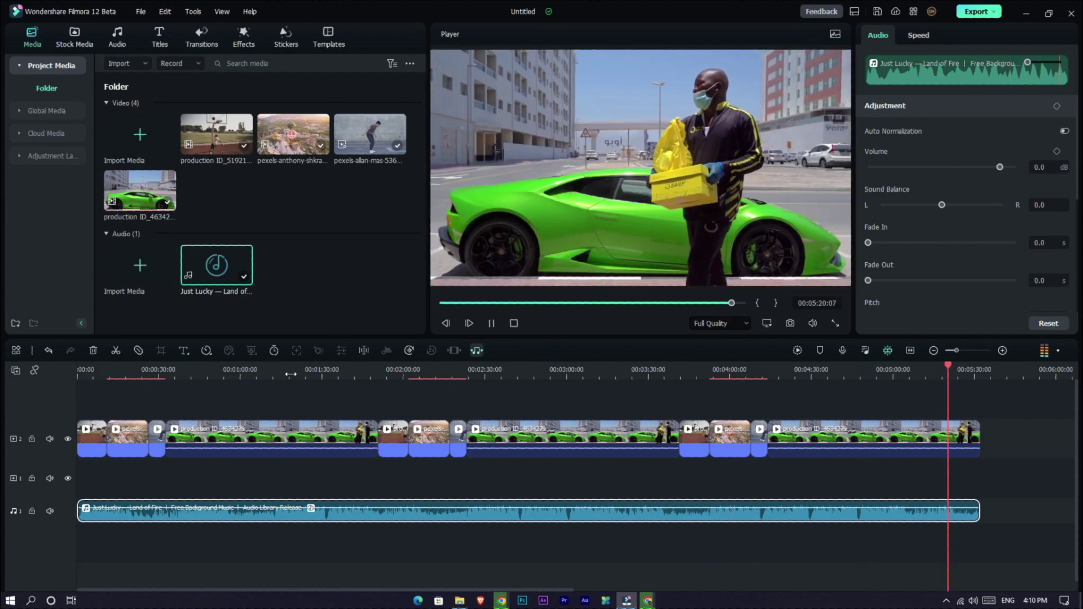
left_click(322, 370)
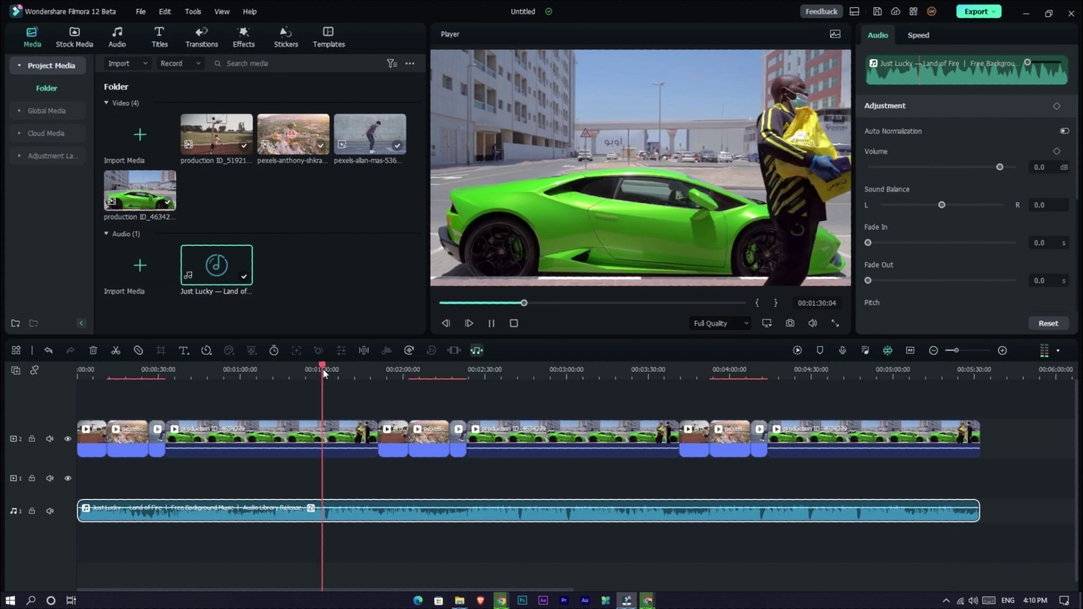
left_click(376, 370)
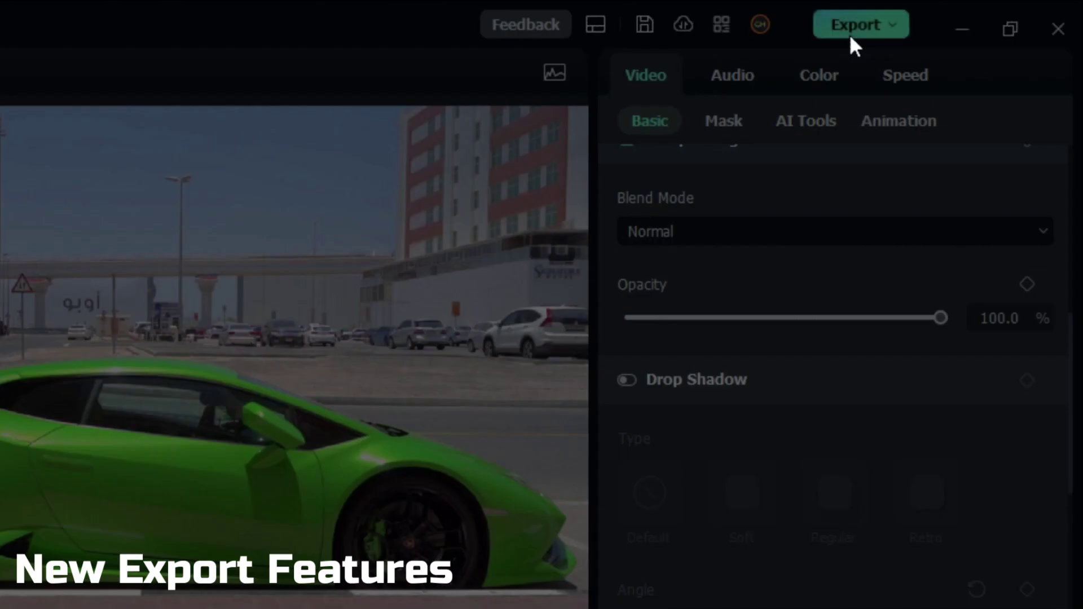
Step: In the export settings, keep VBR and SDR - Rec.709, and set Compression Quality to High
left_click(975, 14)
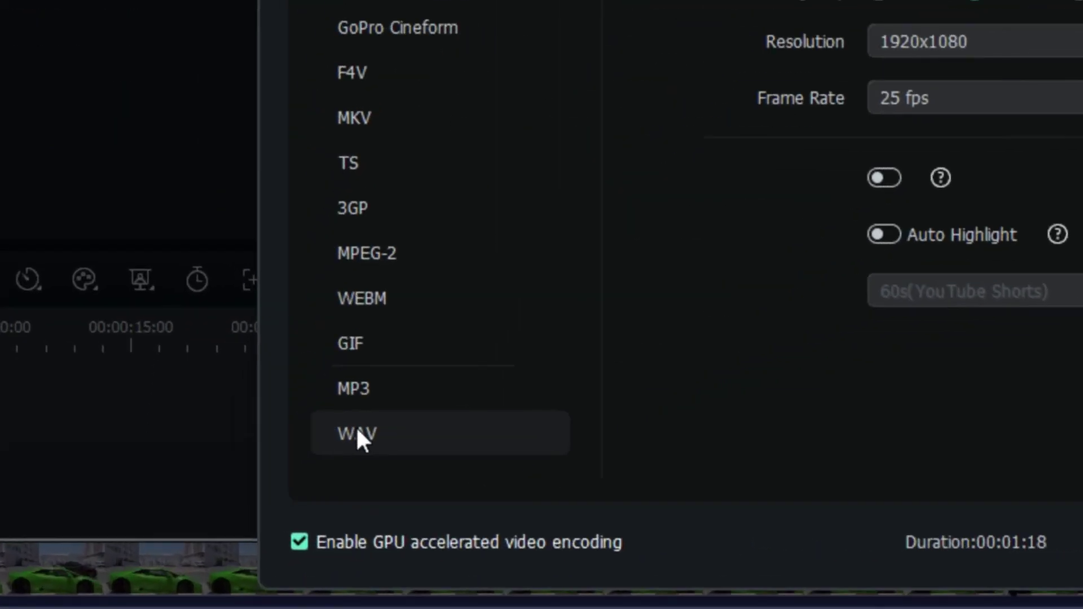
left_click(736, 204)
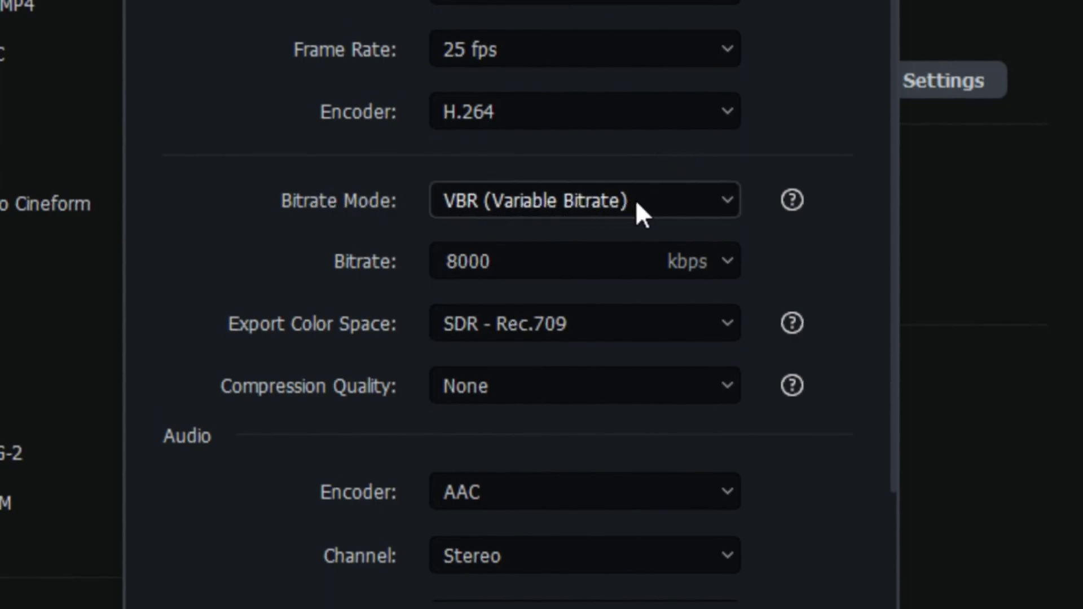
left_click(669, 202)
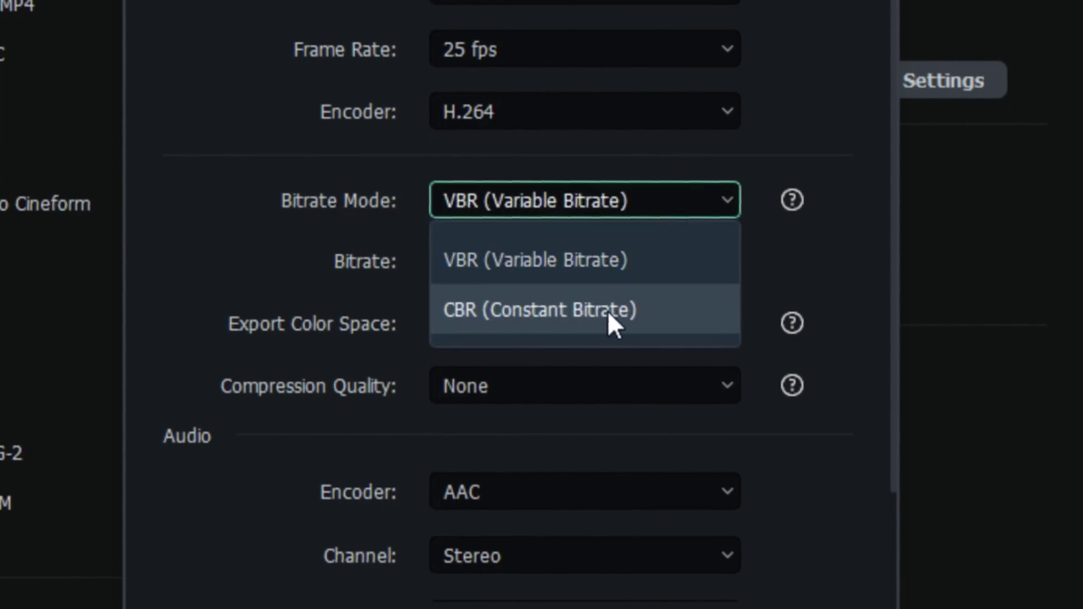
left_click(674, 243)
left_click(671, 323)
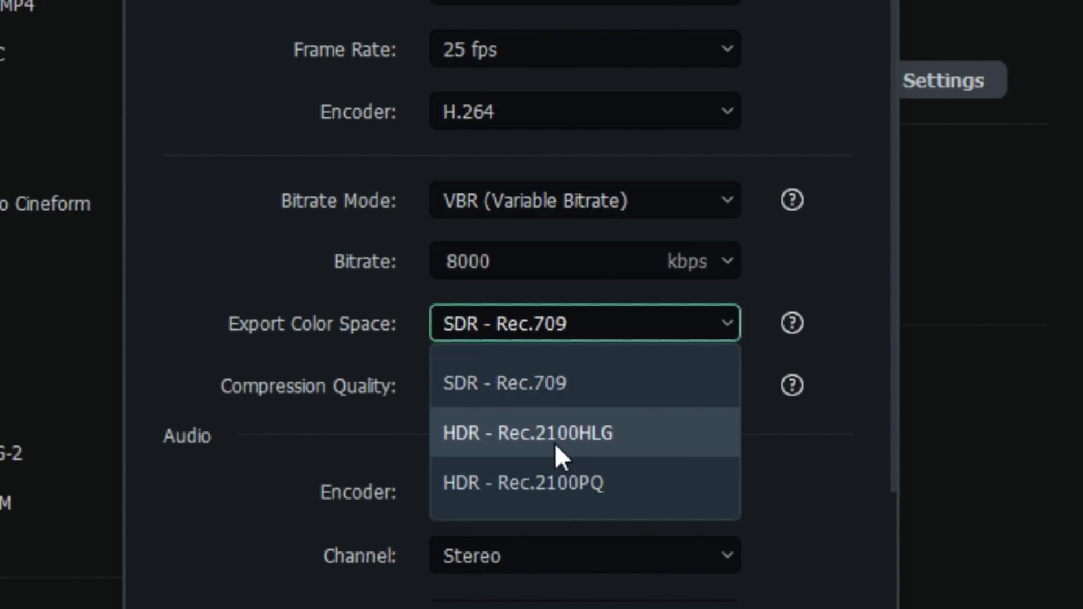
left_click(603, 386)
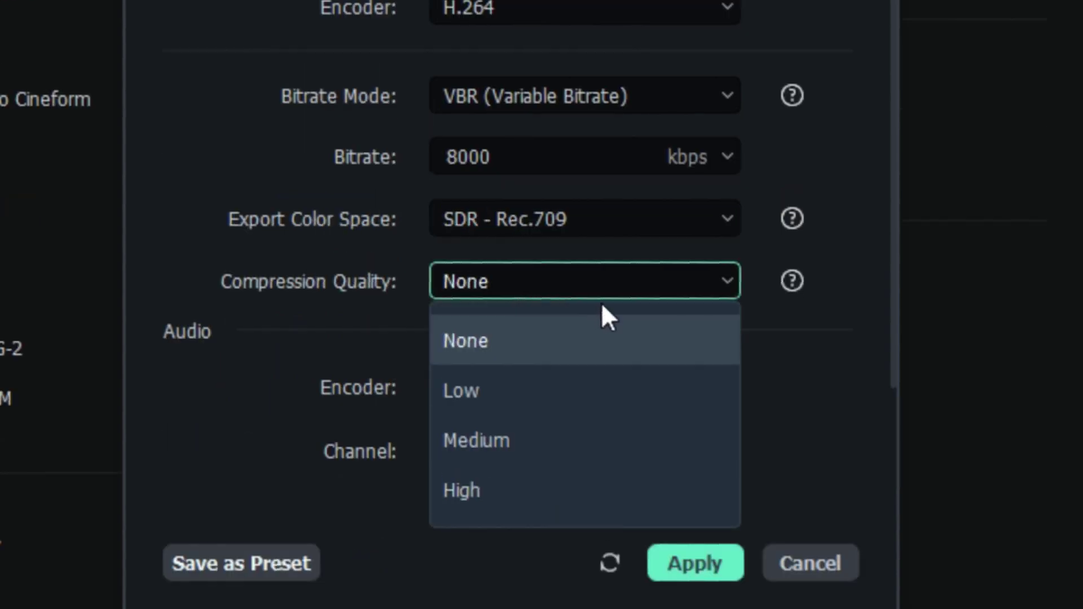
left_click(519, 490)
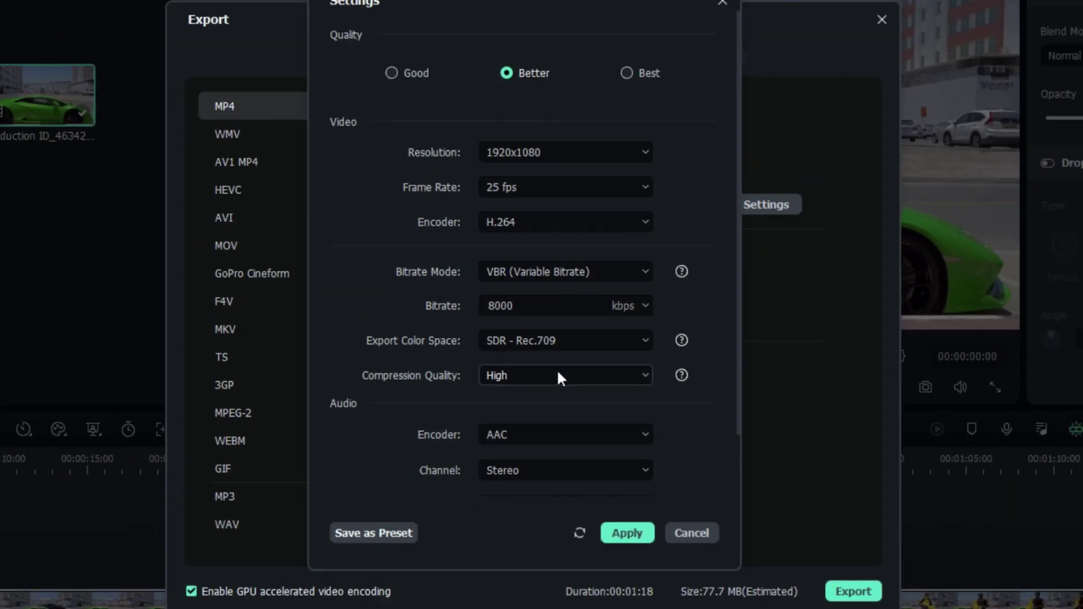
scroll(648, 361, "down", 2)
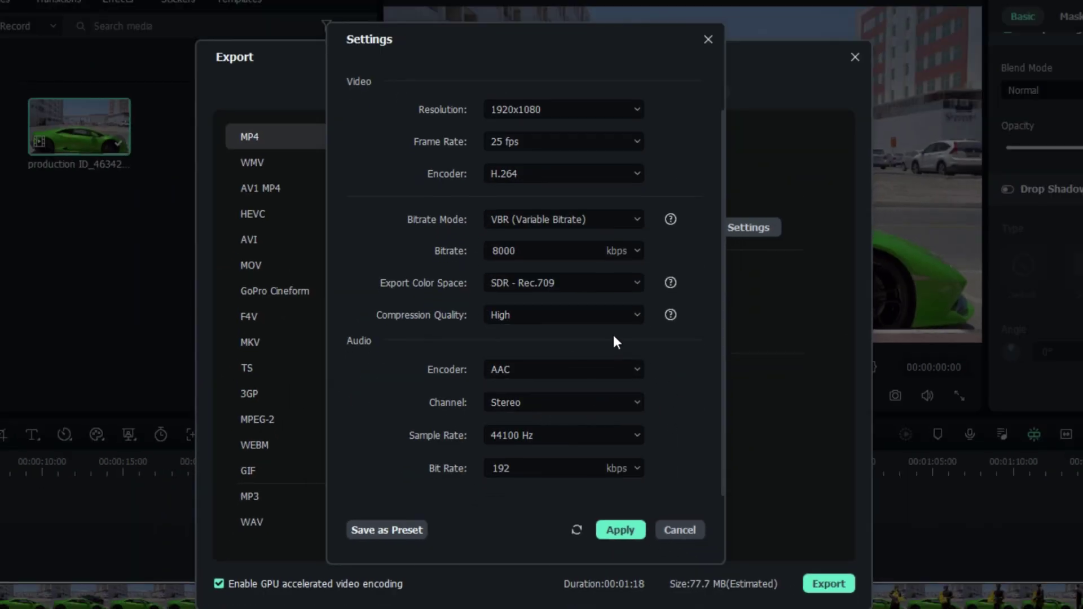